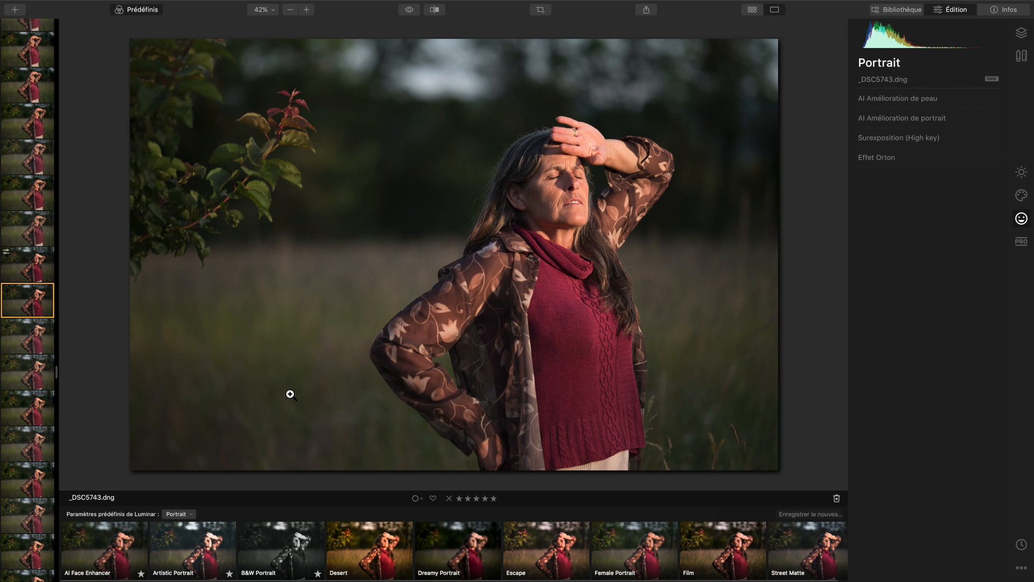
Browse the dated photo folders in the library around the folder that holds the current portrait.
left_click(896, 14)
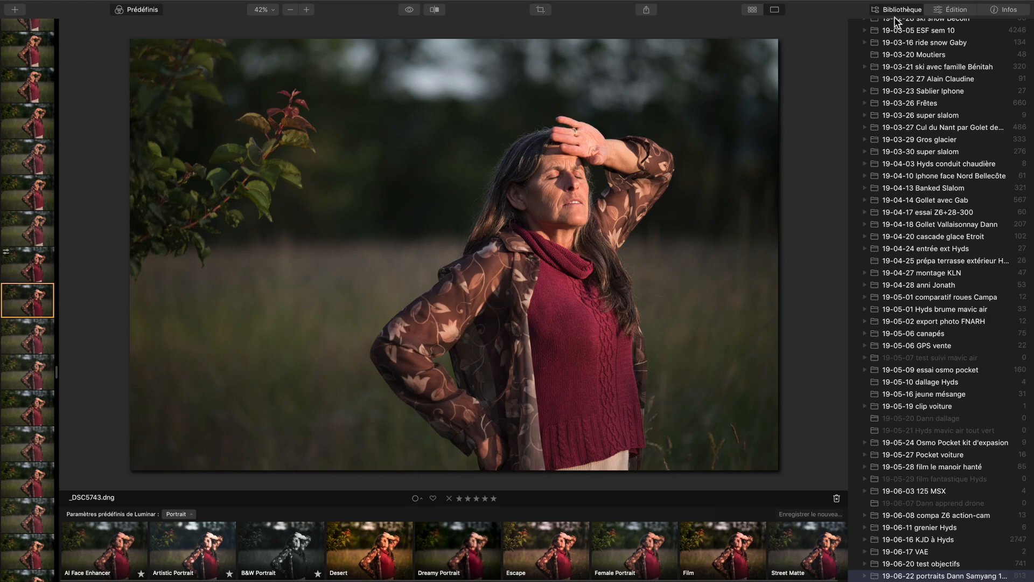
scroll(884, 248, "up", 3)
scroll(883, 245, "down", 6)
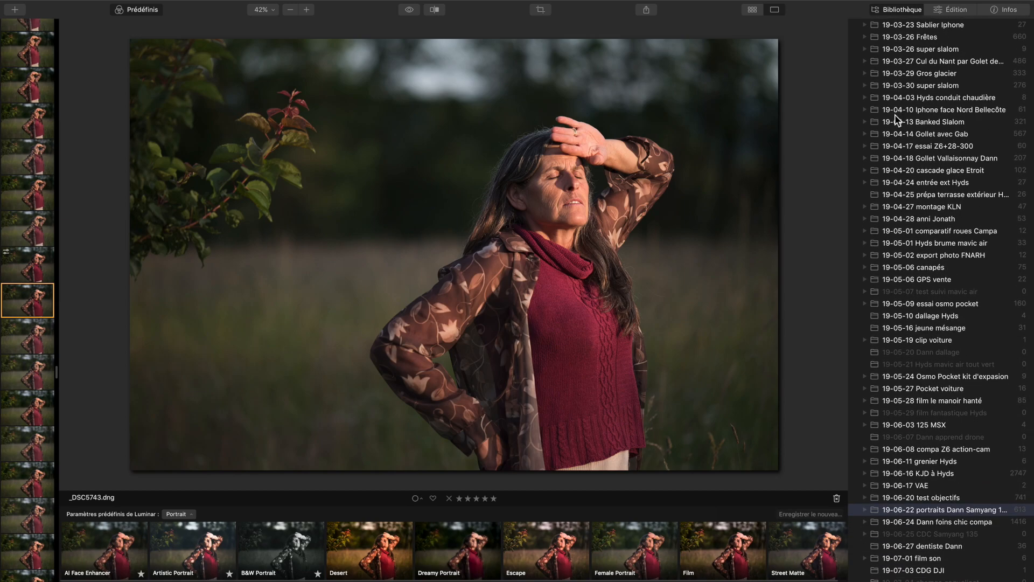
scroll(894, 484, "down", 6)
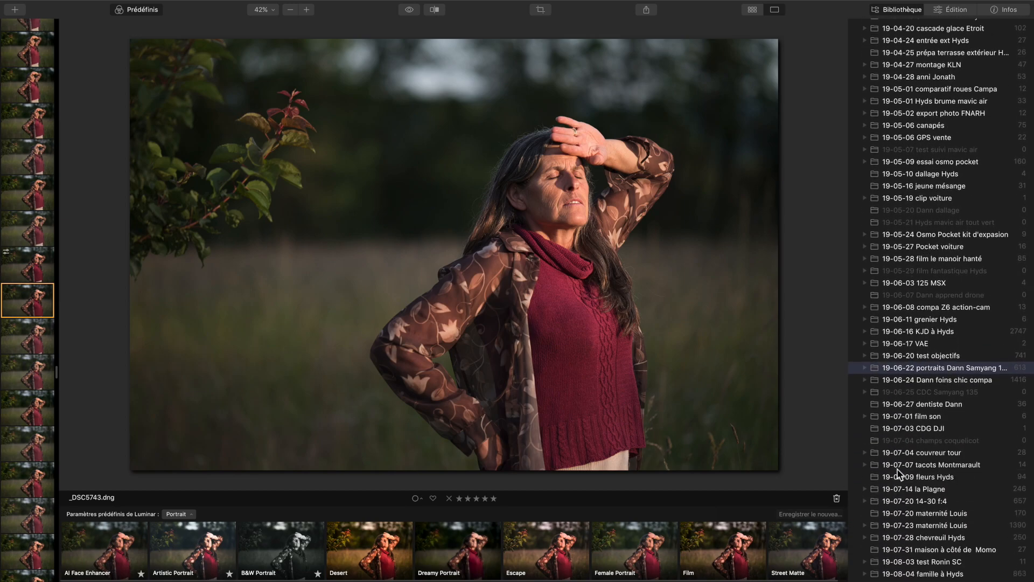
scroll(894, 484, "down", 1)
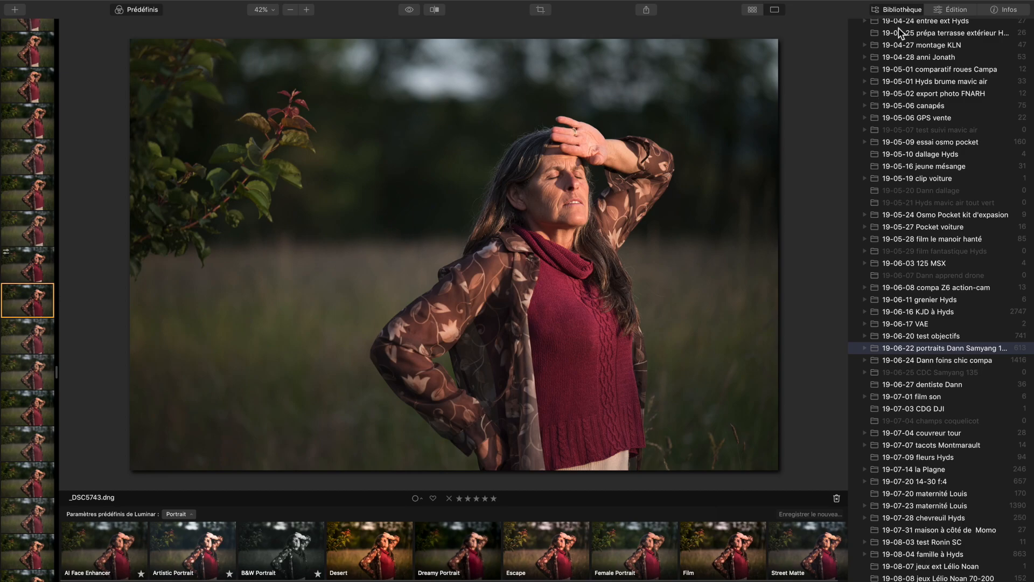
scroll(25, 119, "down", 4)
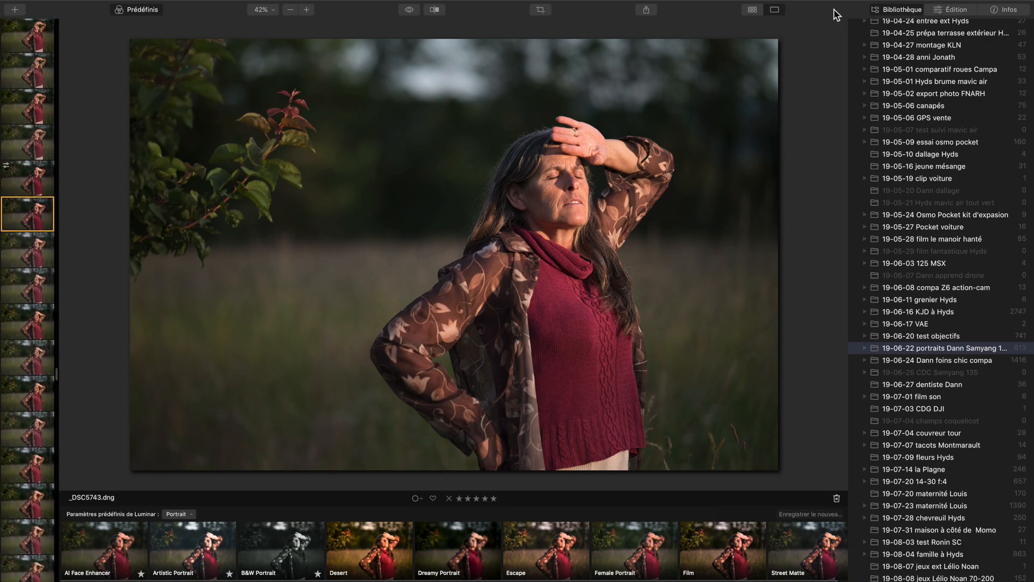
Return to editing and review the tools offered in the Outils de base, Créatif and Portrait groups.
left_click(957, 11)
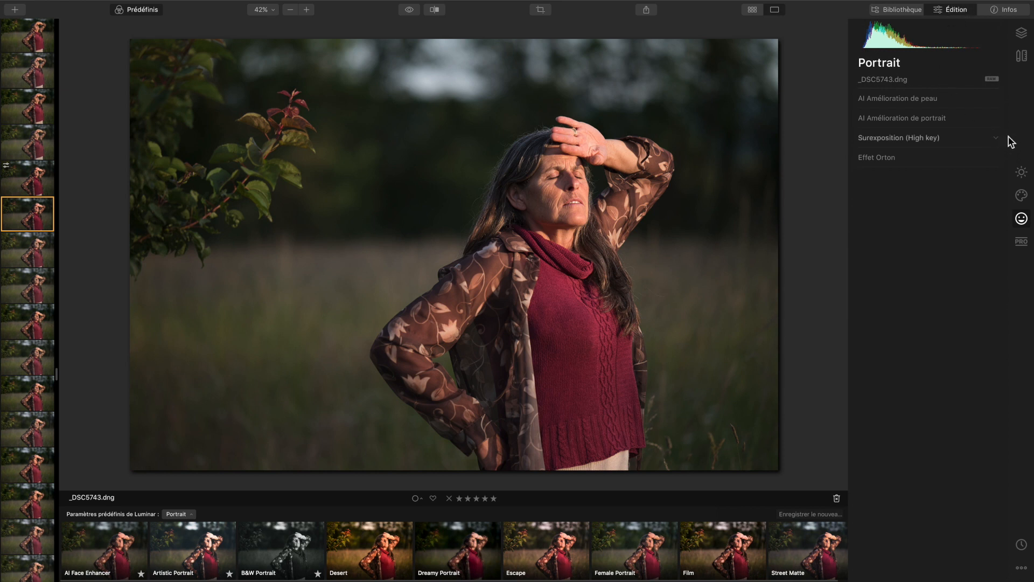
left_click(1020, 172)
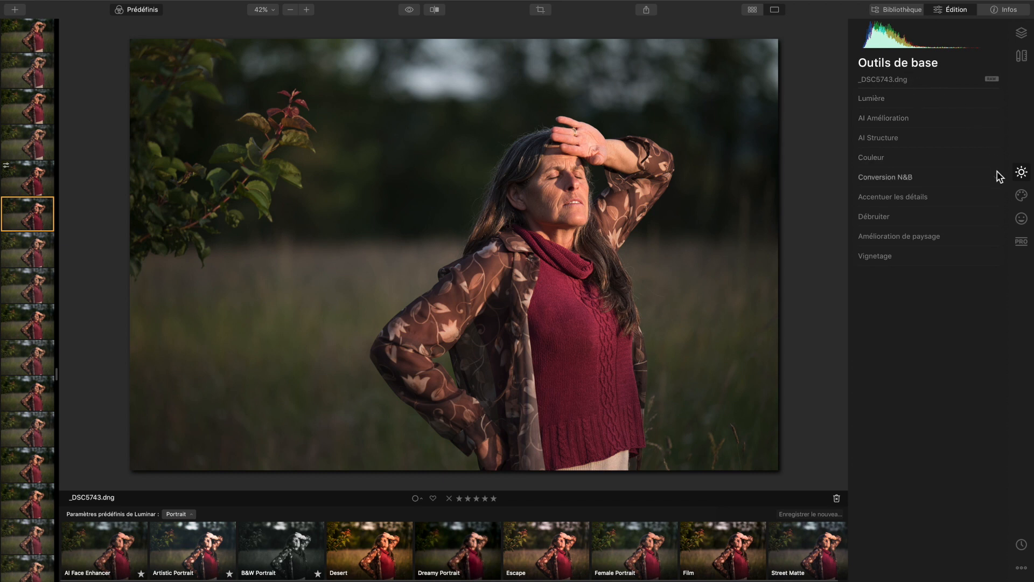
left_click(1021, 195)
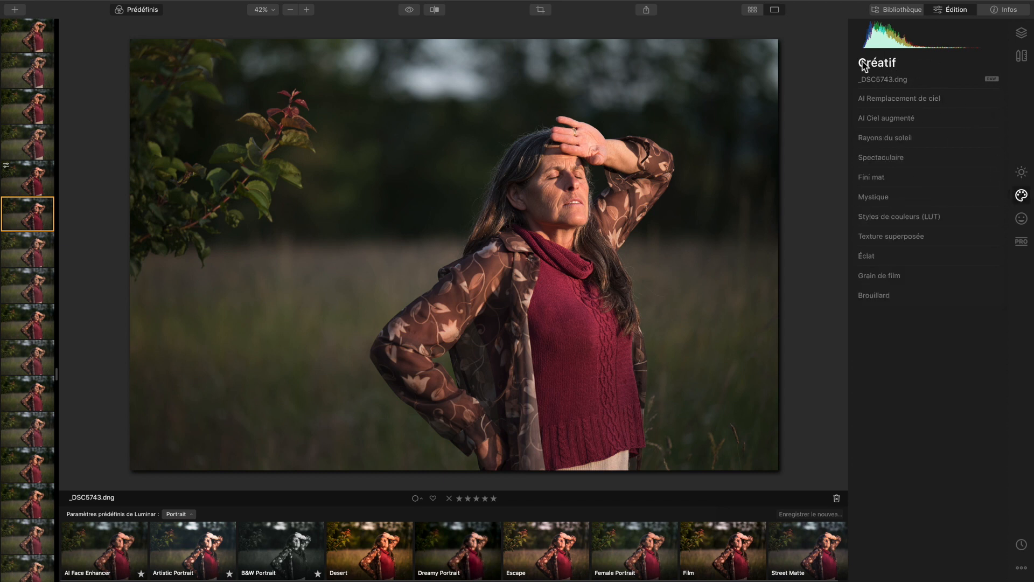
left_click(1021, 218)
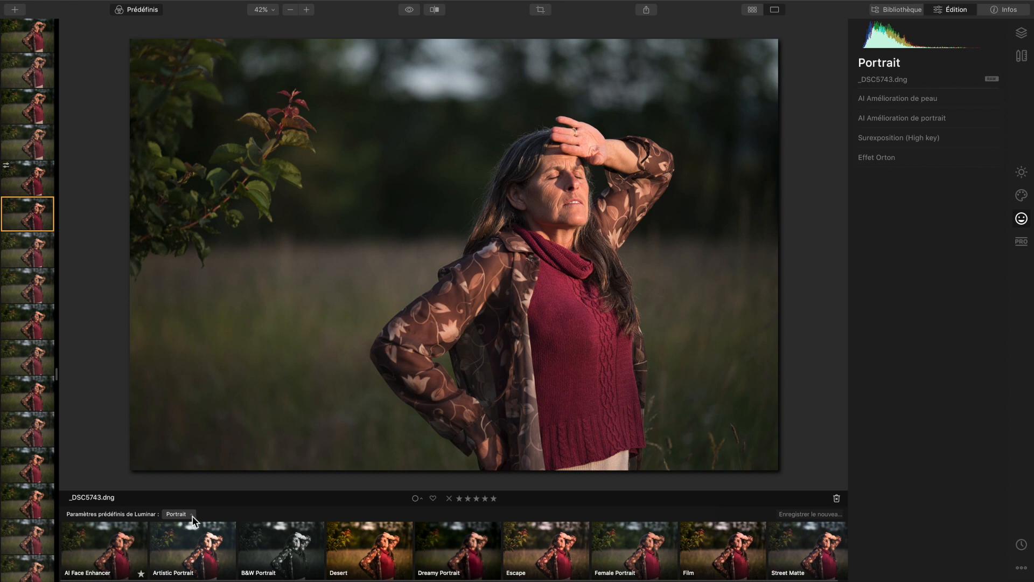
Look over the gallery of Luminar preset collections and the presets of the Portrait collection.
left_click(178, 513)
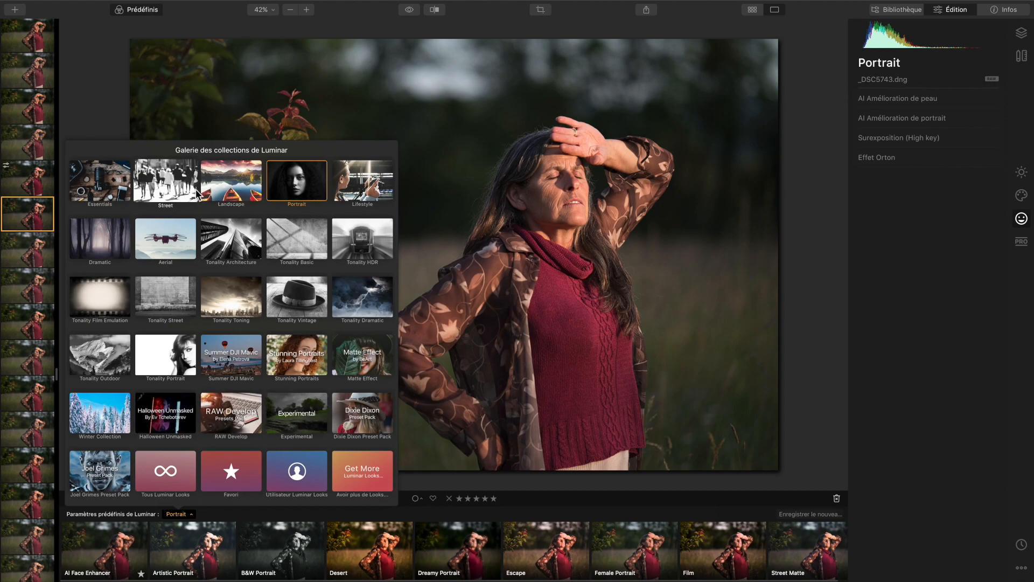
left_click(184, 514)
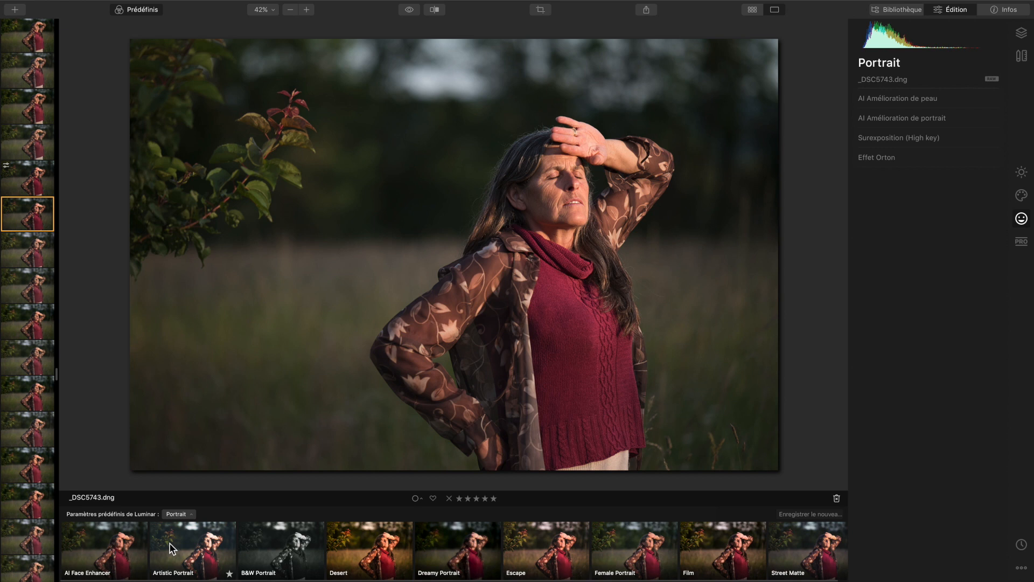
scroll(169, 542, "right", 2)
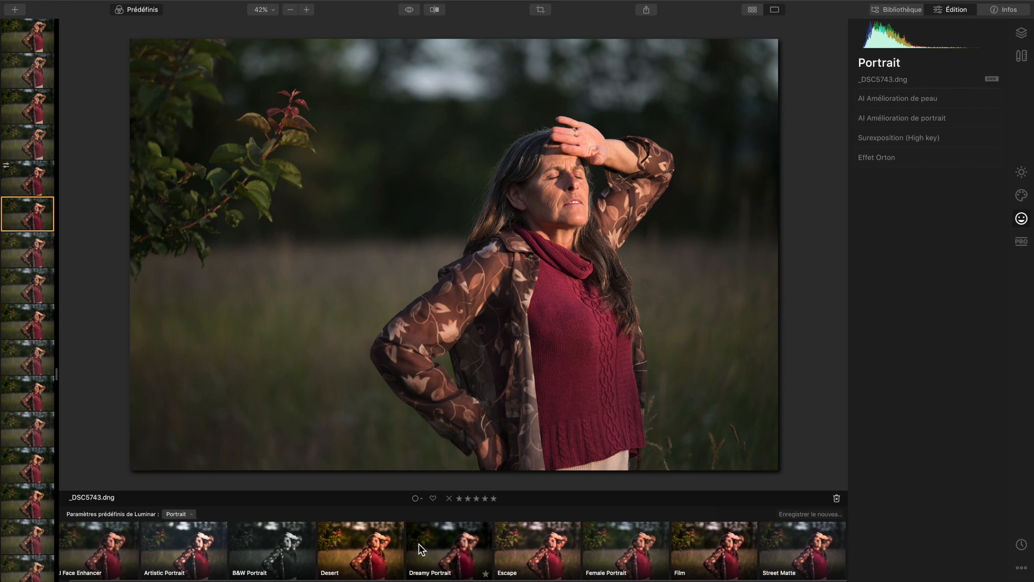
scroll(564, 548, "left", 2)
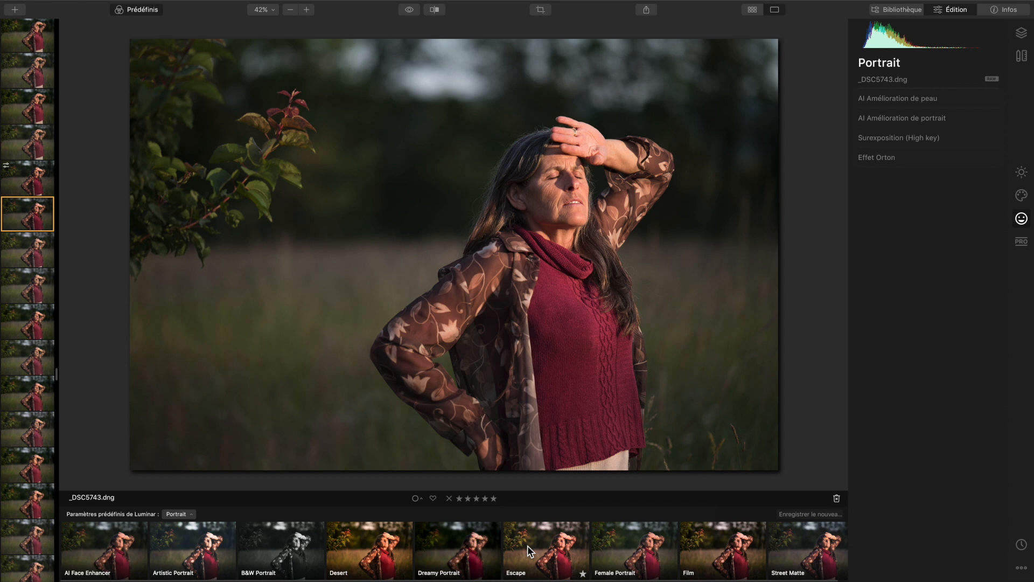
Apply the AI Face Enhancer preset to _DSC5743.dng and magnify the woman's face to 100%.
left_click(112, 540)
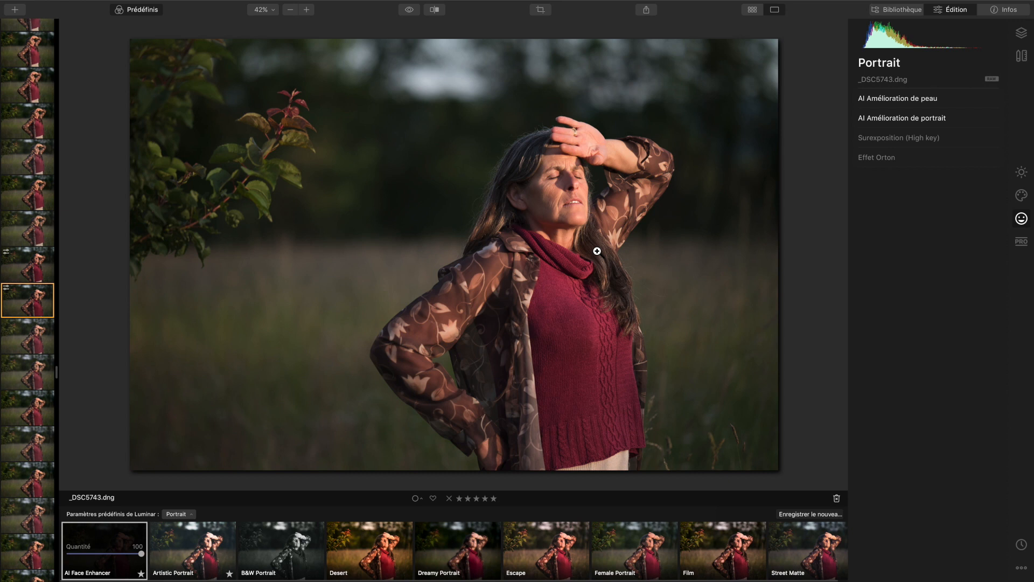
left_click(564, 207)
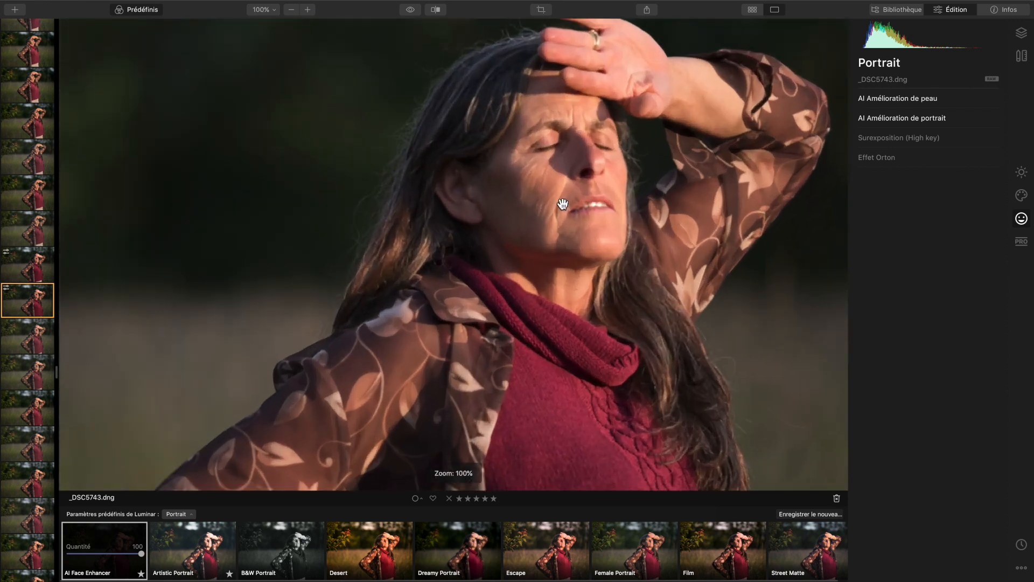
scroll(567, 211, "down", 4)
scroll(567, 211, "right", 4)
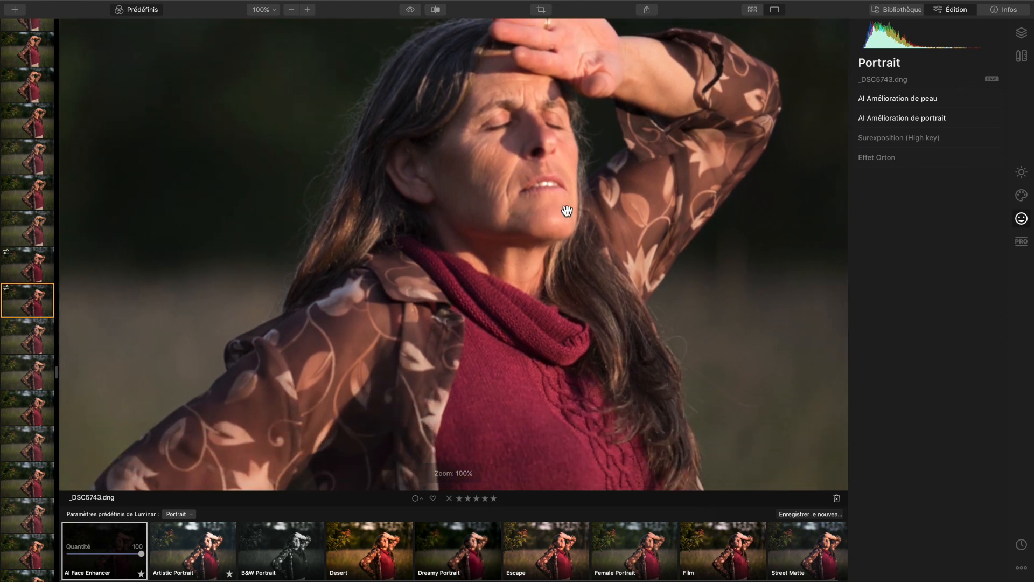
scroll(567, 210, "up", 2)
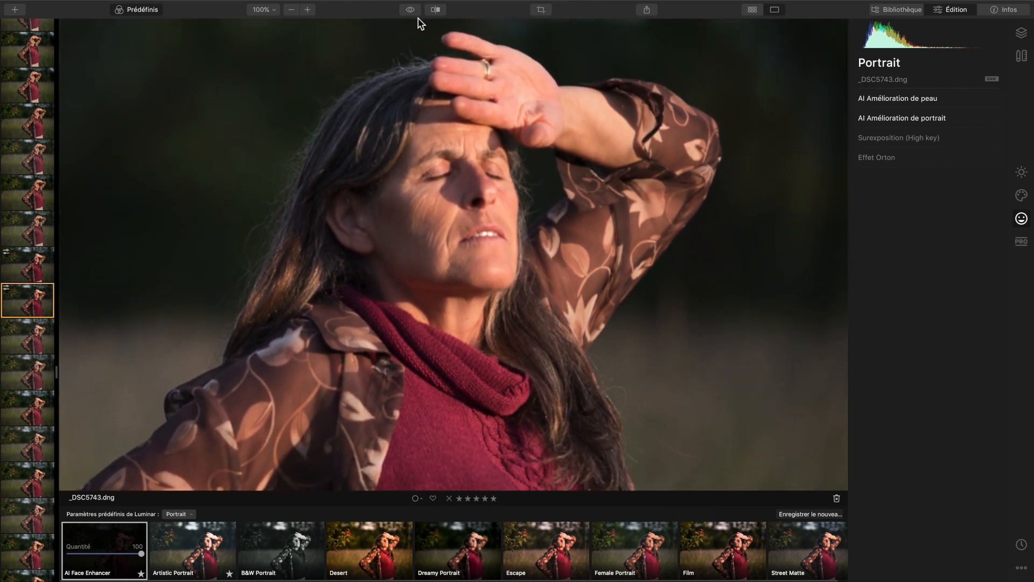
Compare the face before and after the preset with the split divider, and return to the full single-image view.
left_click(436, 10)
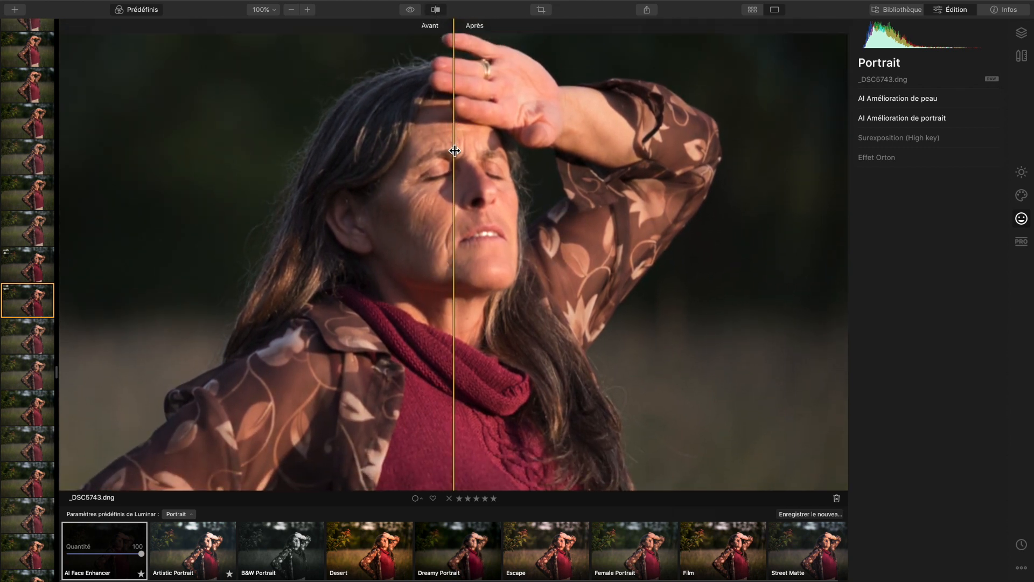
left_click_drag(457, 150, 625, 158)
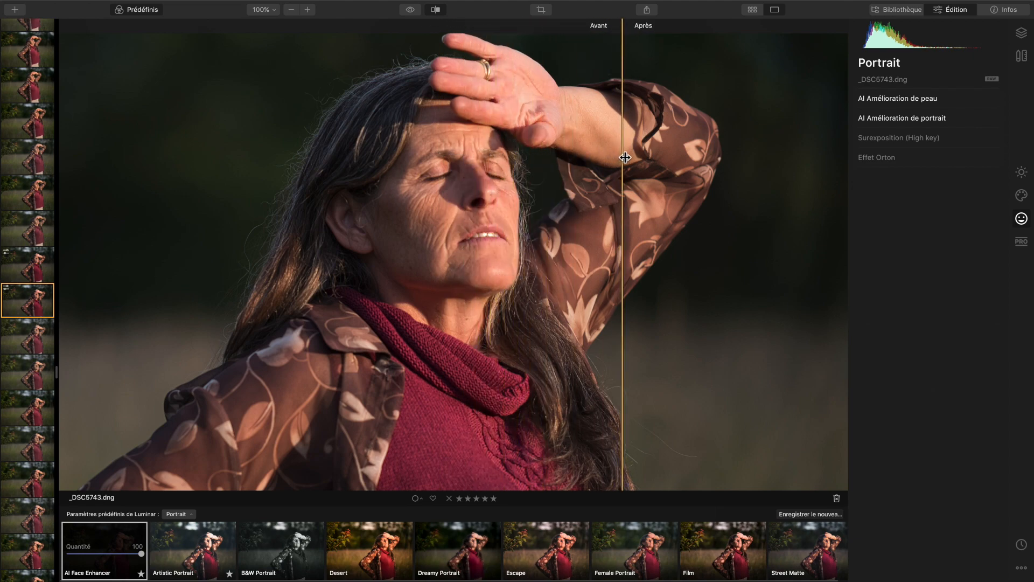
left_click_drag(625, 157, 241, 158)
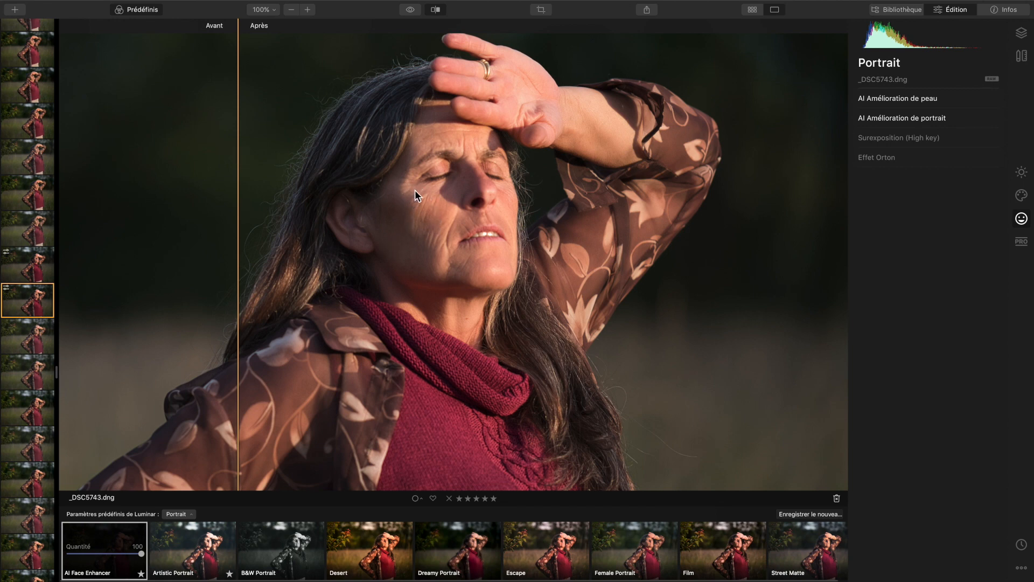
left_click(427, 257)
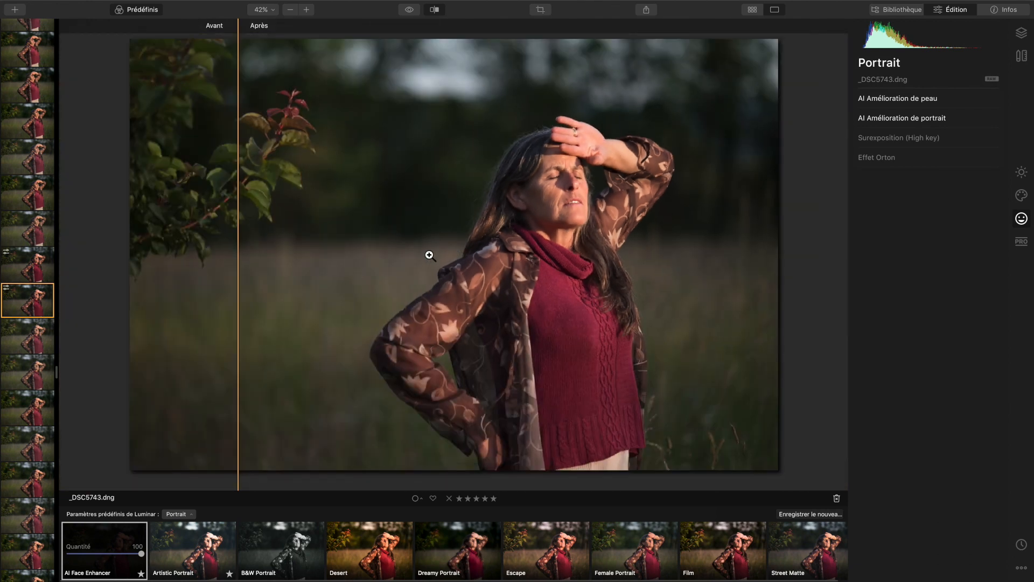
left_click(434, 9)
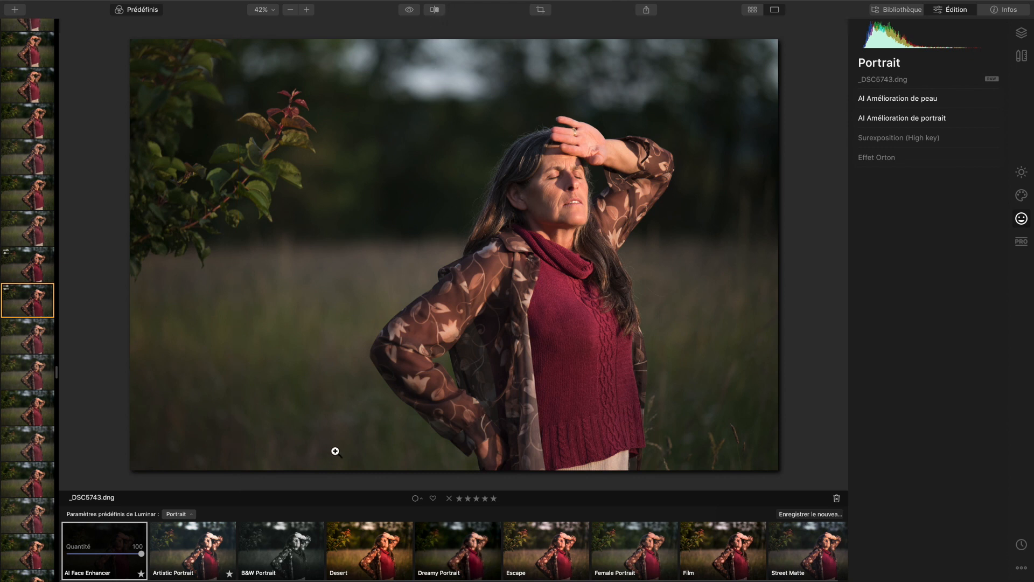
Try the B&W Portrait preset with the before/after split, and check which basic tools it uses.
left_click(272, 557)
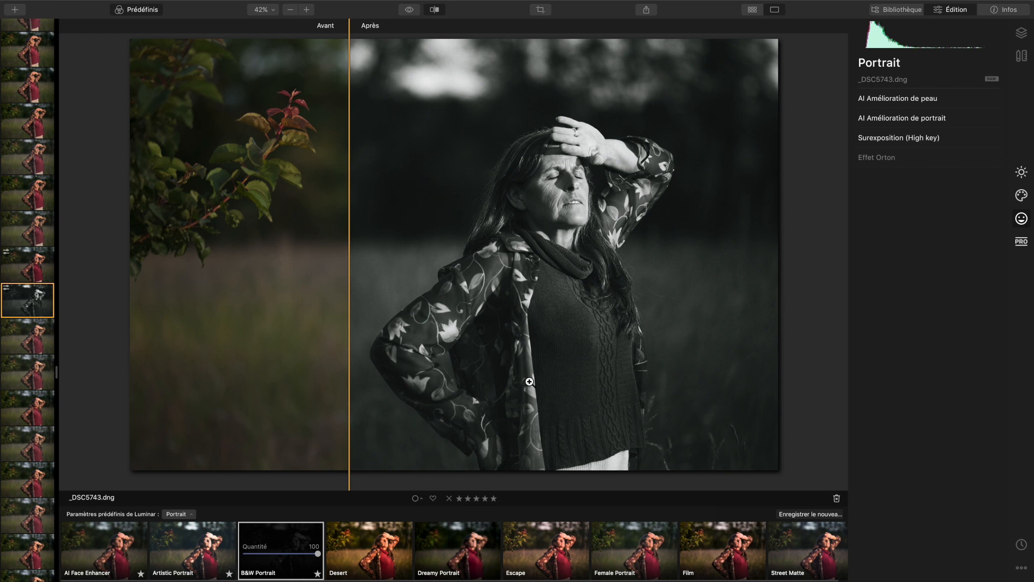
left_click(1021, 172)
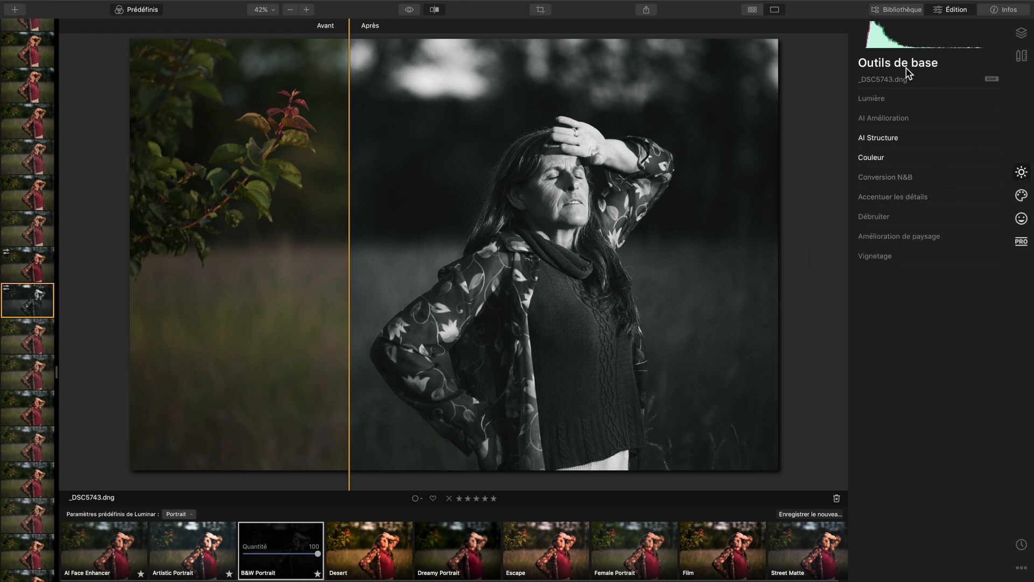
left_click(1022, 219)
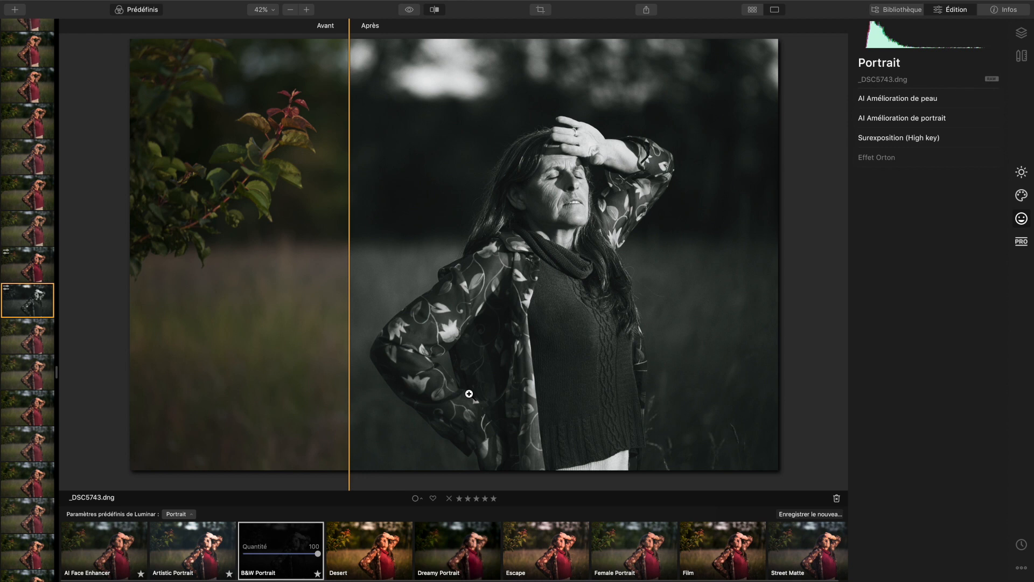
Try the Desert, Dreamy Portrait, Female Portrait and Film presets one after another, and end on AI Face Enhancer.
left_click(372, 537)
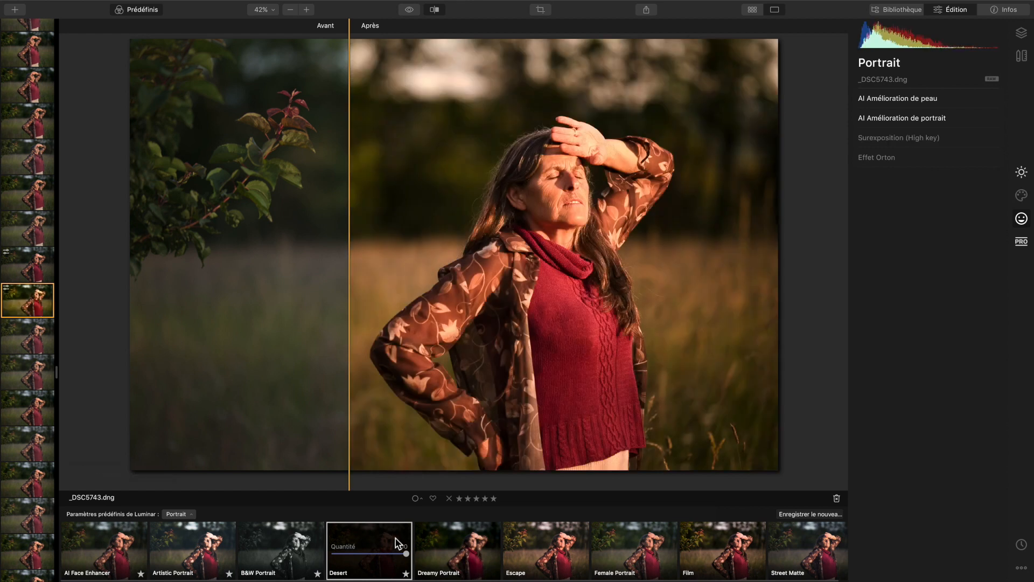
left_click(446, 543)
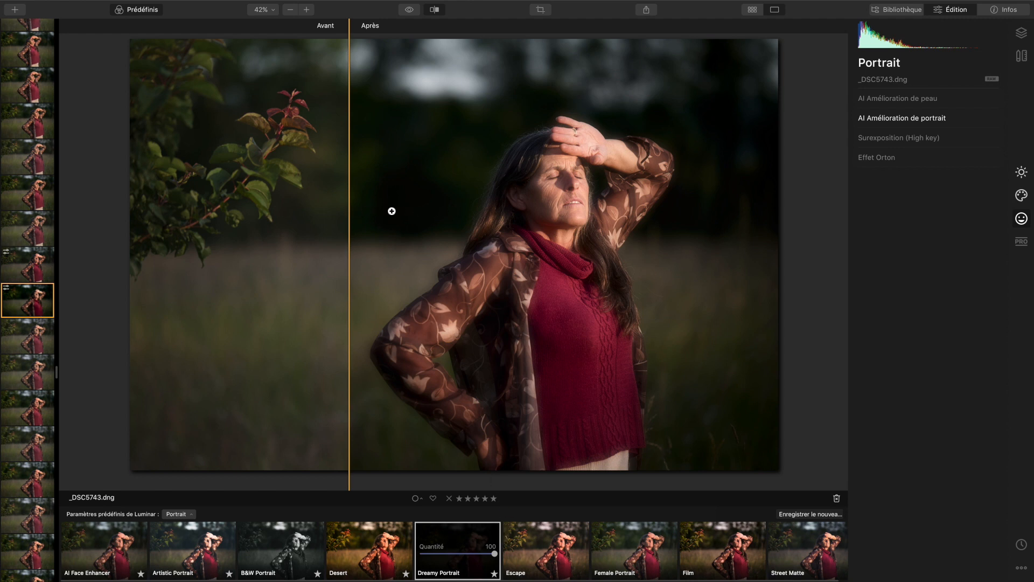
left_click_drag(349, 213, 328, 217)
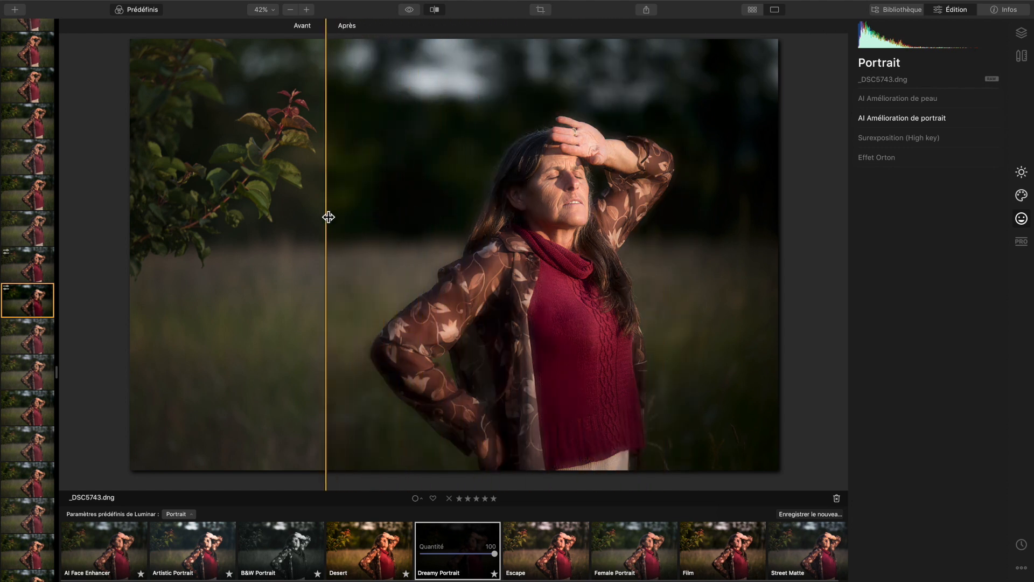
left_click(634, 547)
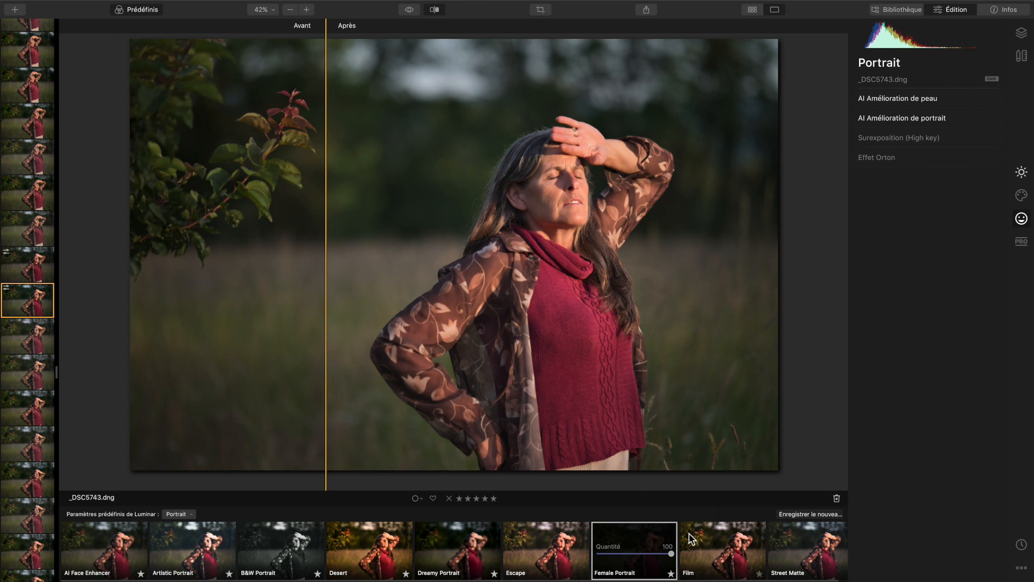
scroll(691, 536, "right", 1)
left_click(725, 543)
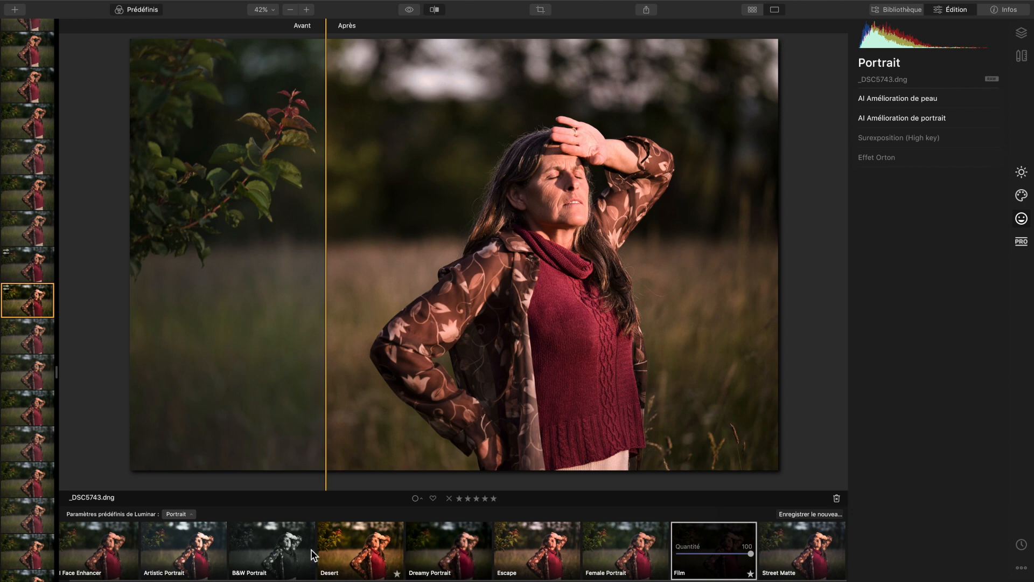
left_click(125, 537)
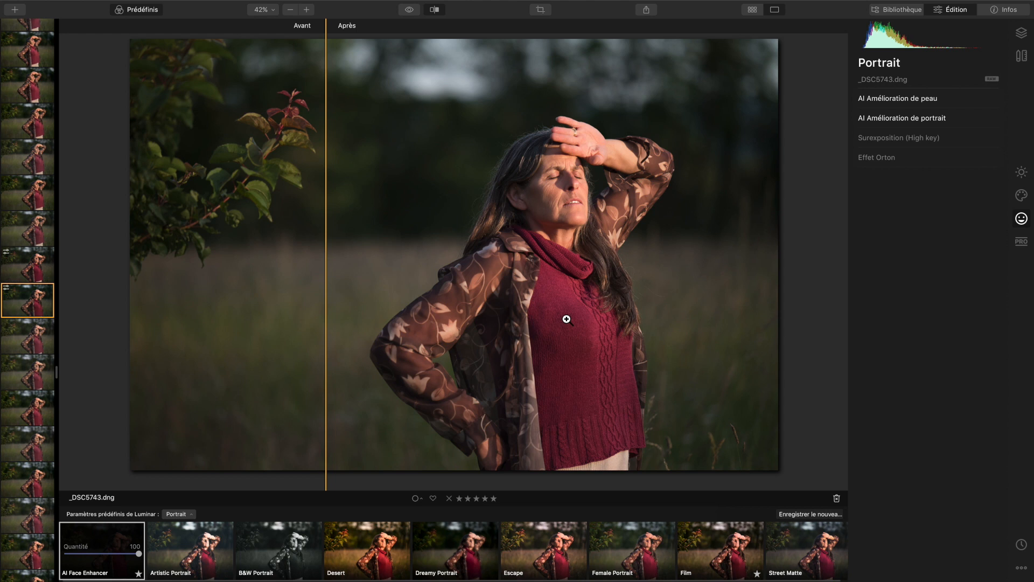
Reset all adjustments on the portrait and turn off the before/after comparison.
left_click(1022, 568)
left_click(975, 513)
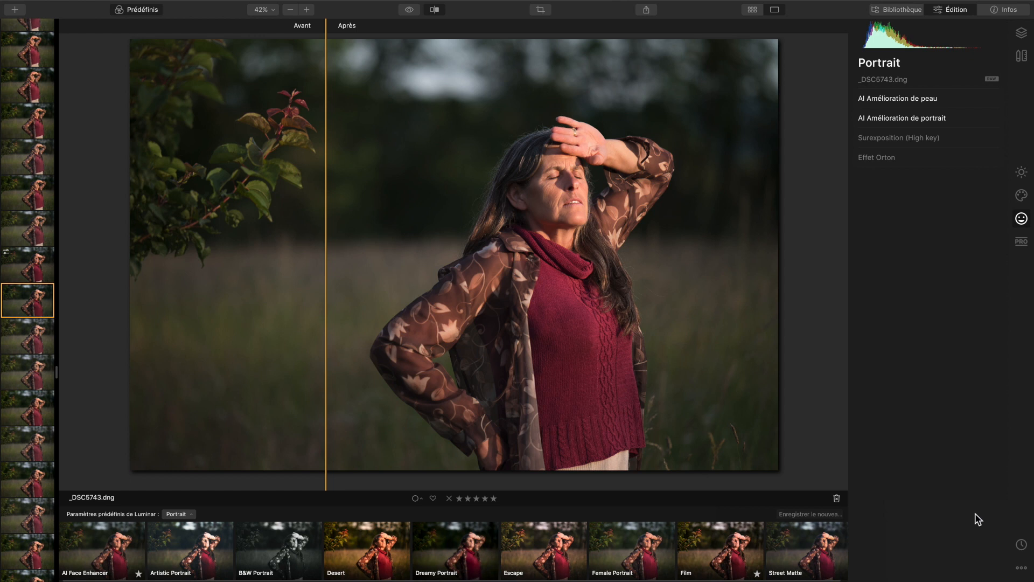
left_click(435, 10)
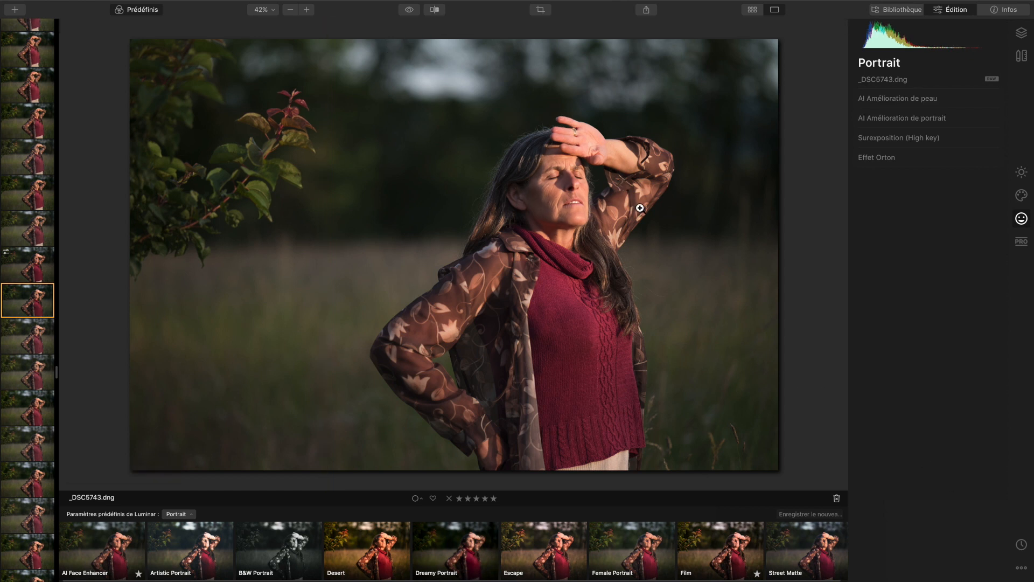
Inspect the settings of the AI Amélioration de peau tool and collapse it again.
left_click(913, 104)
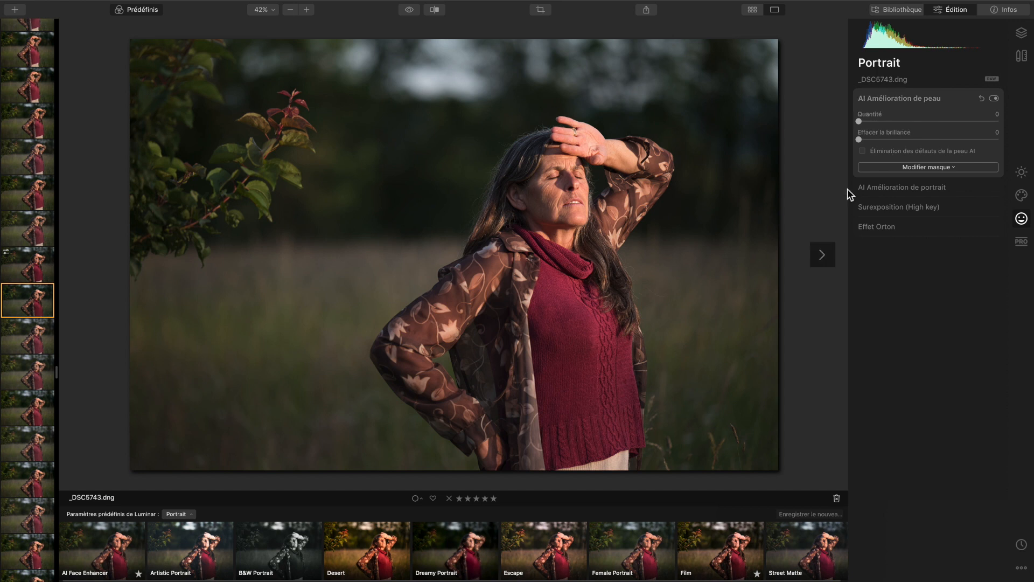
left_click(877, 101)
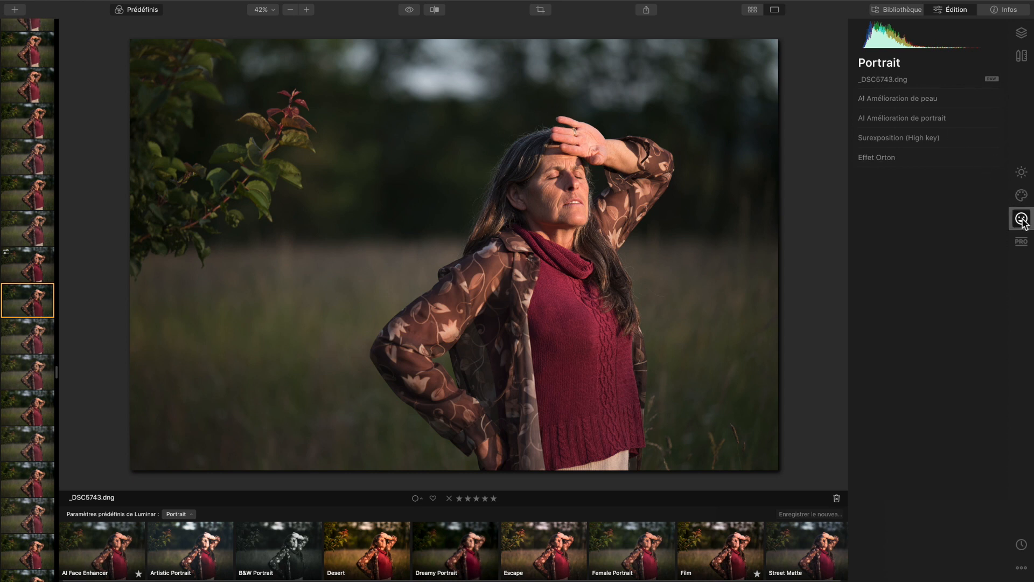
Zoom in on the woman's face and test the AI Amélioration de peau Quantité at 100, ending on 39.
left_click(901, 98)
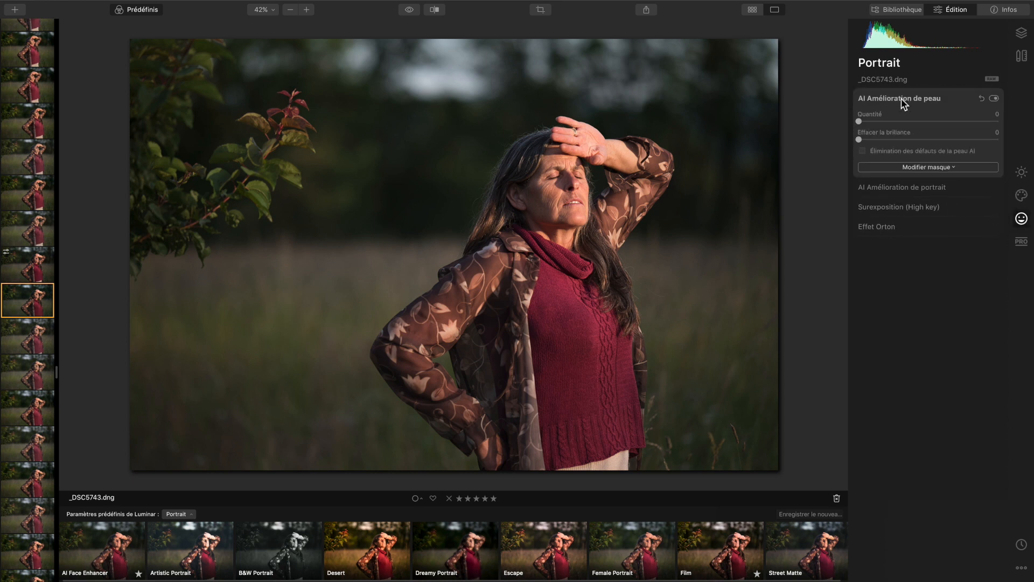
left_click(581, 184)
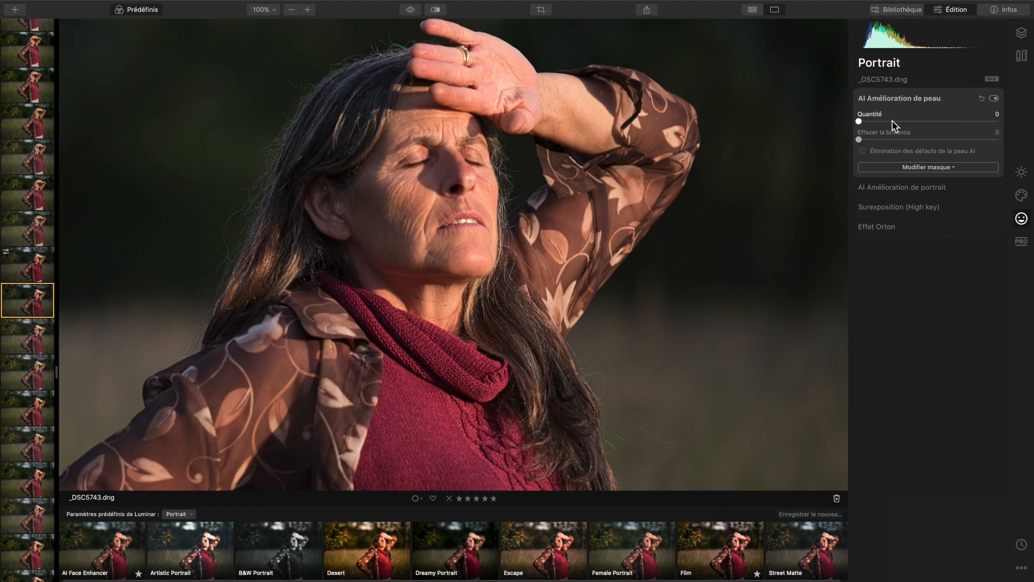
left_click(997, 121)
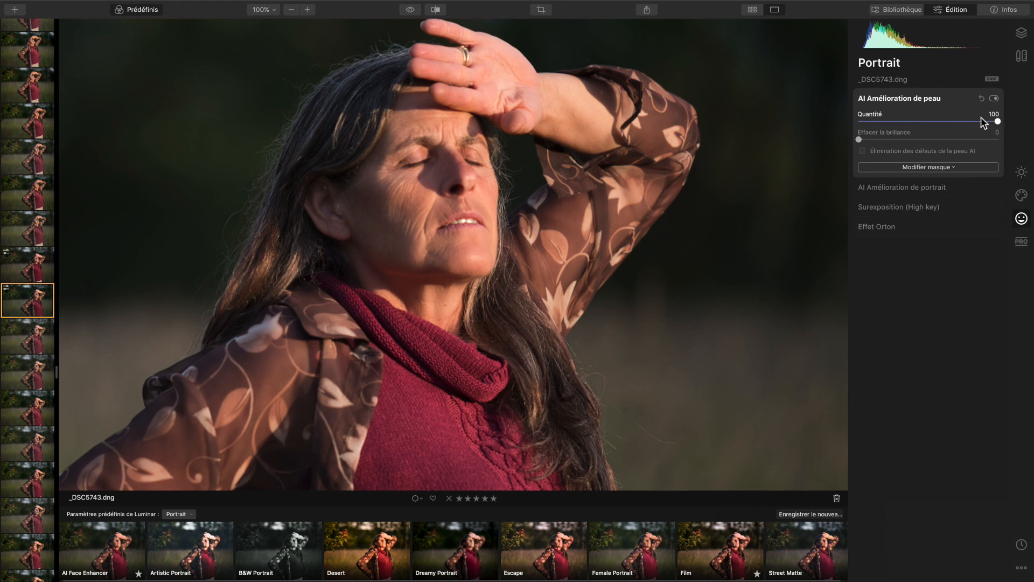
left_click_drag(997, 120, 925, 123)
left_click_drag(883, 122, 913, 124)
Compare the smoothed skin with the original using the before/after split, and close the comparison.
left_click(436, 10)
mouse_move(331, 165)
left_mouse_down()
mouse_move(543, 167)
mouse_move(326, 165)
mouse_move(528, 166)
mouse_move(351, 162)
left_mouse_up()
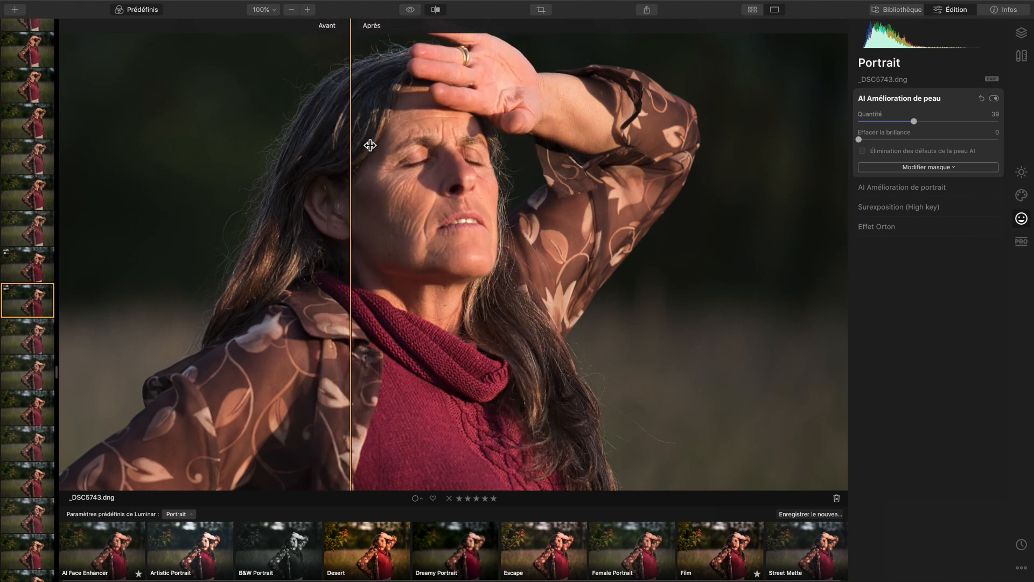
left_click(436, 10)
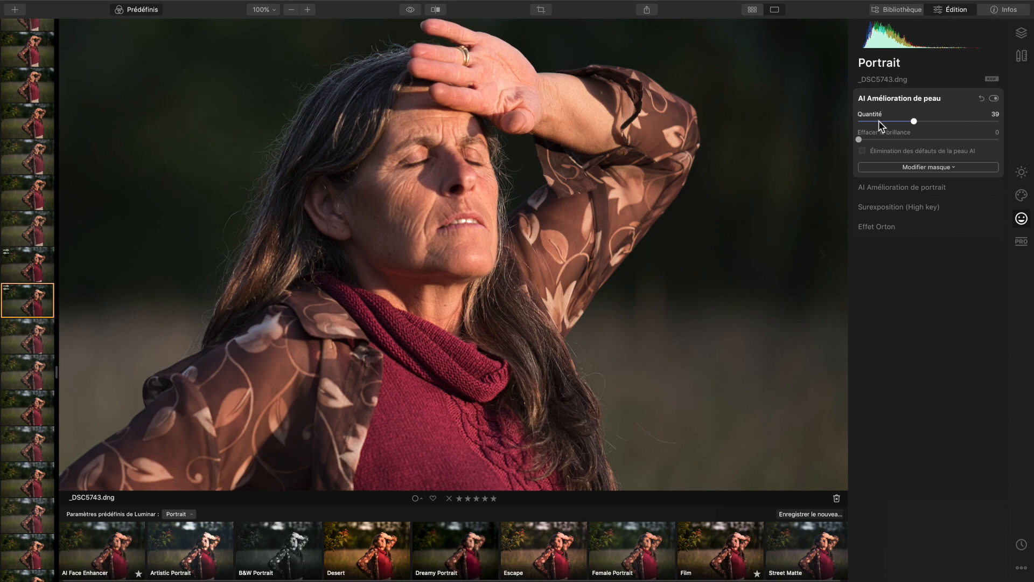
Set the skin tool's Quantité to 49 and Effacer la brillance to 43, and compare before/after on the whole photo.
left_click_drag(915, 122, 946, 123)
left_click_drag(858, 139, 919, 140)
left_click(452, 216)
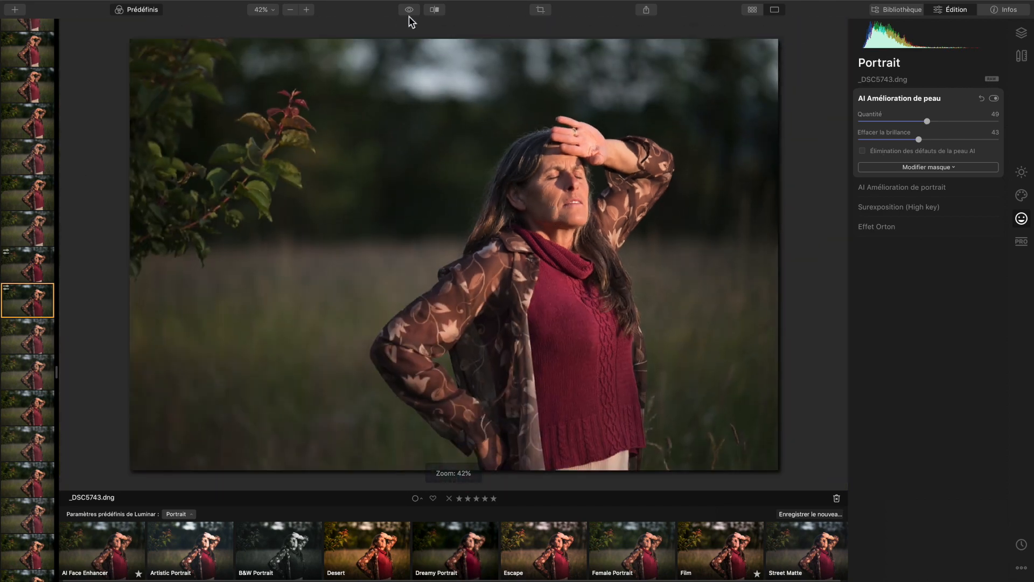
left_click(434, 10)
left_click_drag(352, 169, 376, 169)
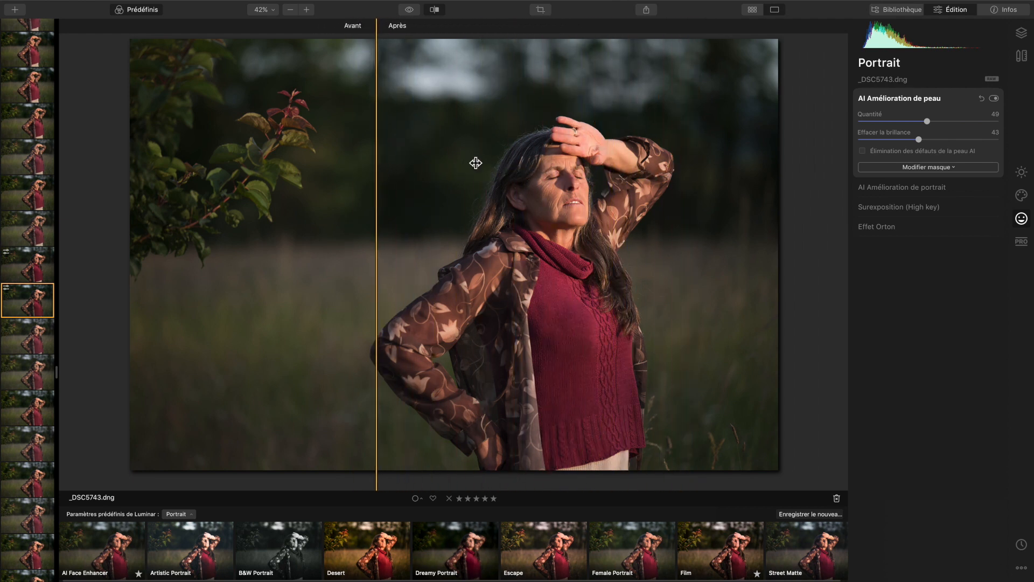
left_click(915, 100)
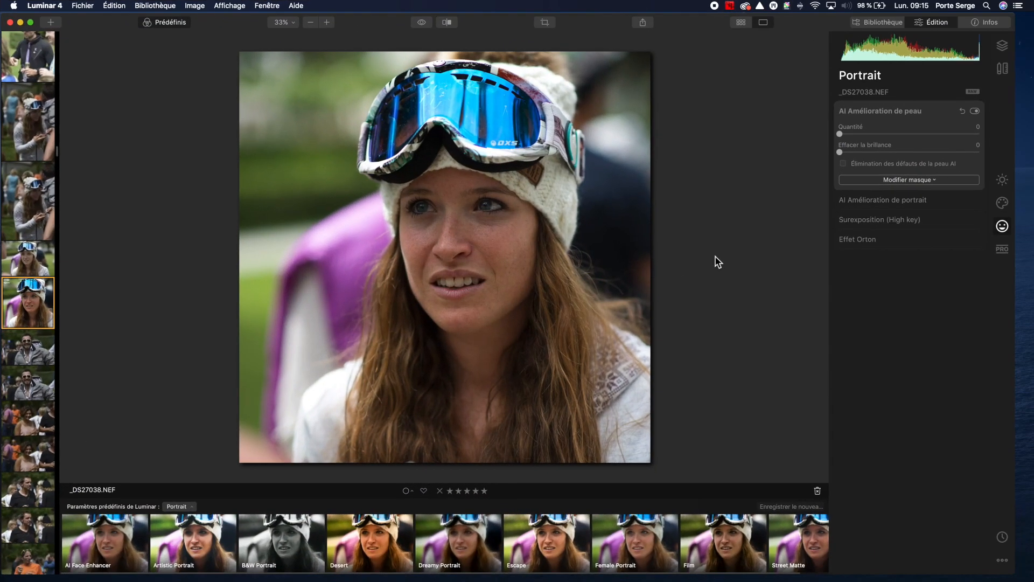
On the ski-goggles portrait, set skin Quantité to 36 and Effacer la brillance to 19, checking the smoothing with the before/after split.
left_click(890, 134)
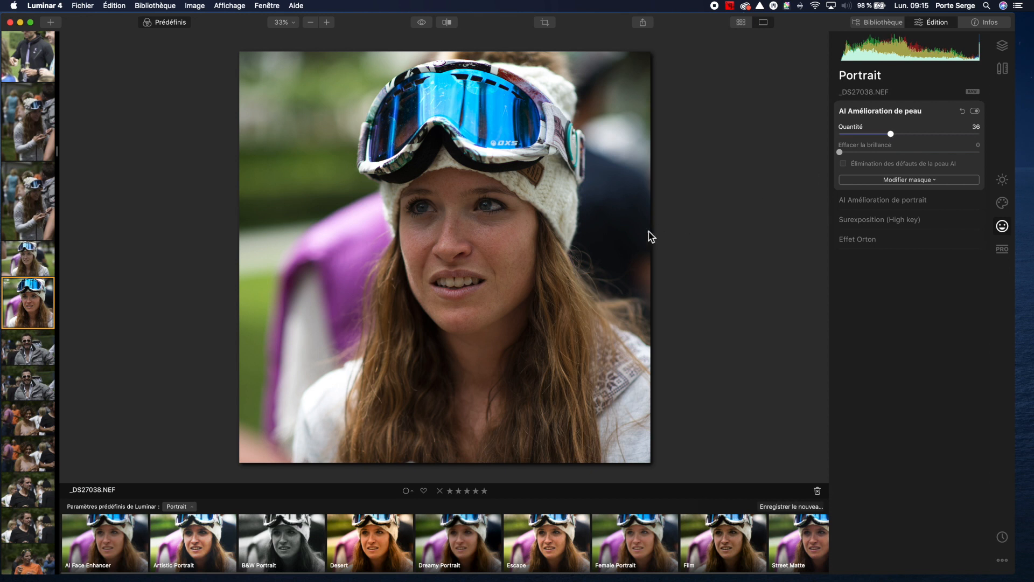
left_click(447, 24)
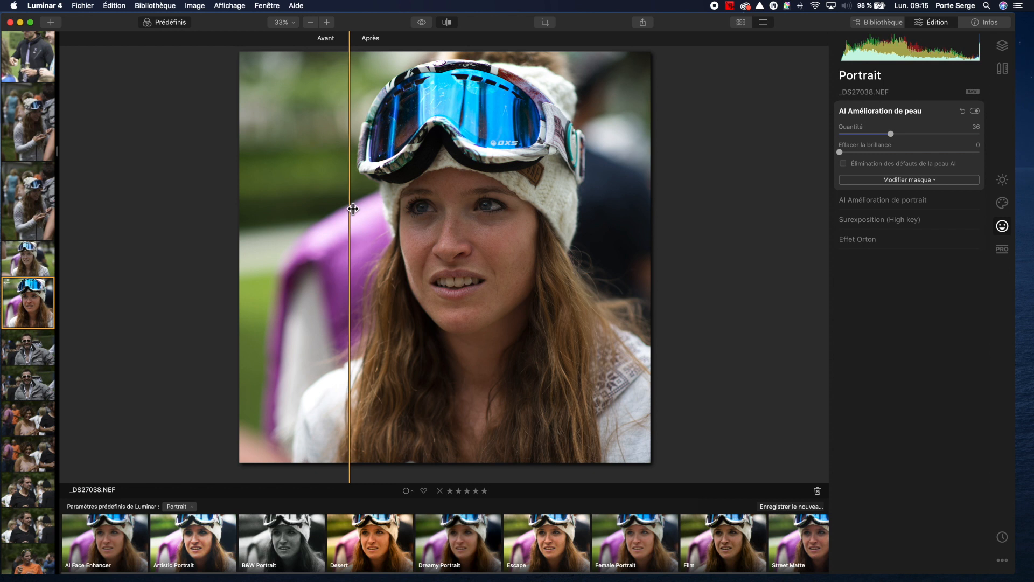
mouse_move(351, 209)
left_mouse_down()
mouse_move(579, 210)
mouse_move(355, 212)
left_mouse_up()
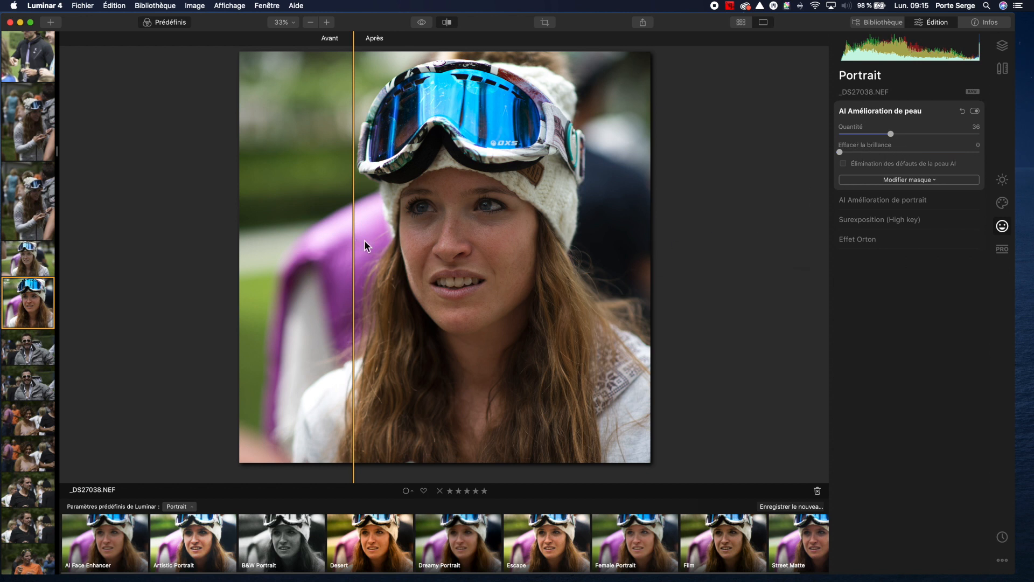
left_click(865, 154)
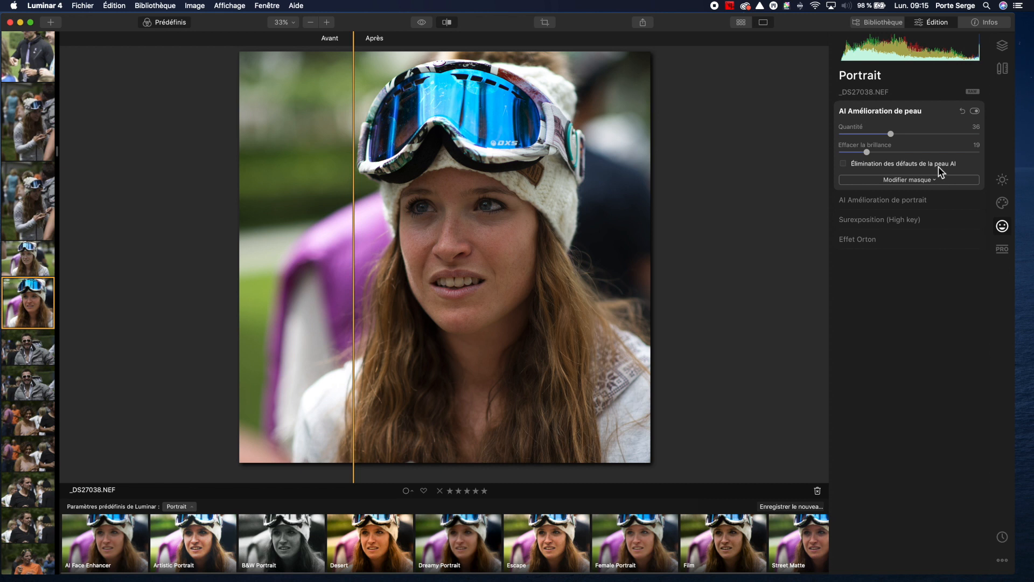
left_click(883, 115)
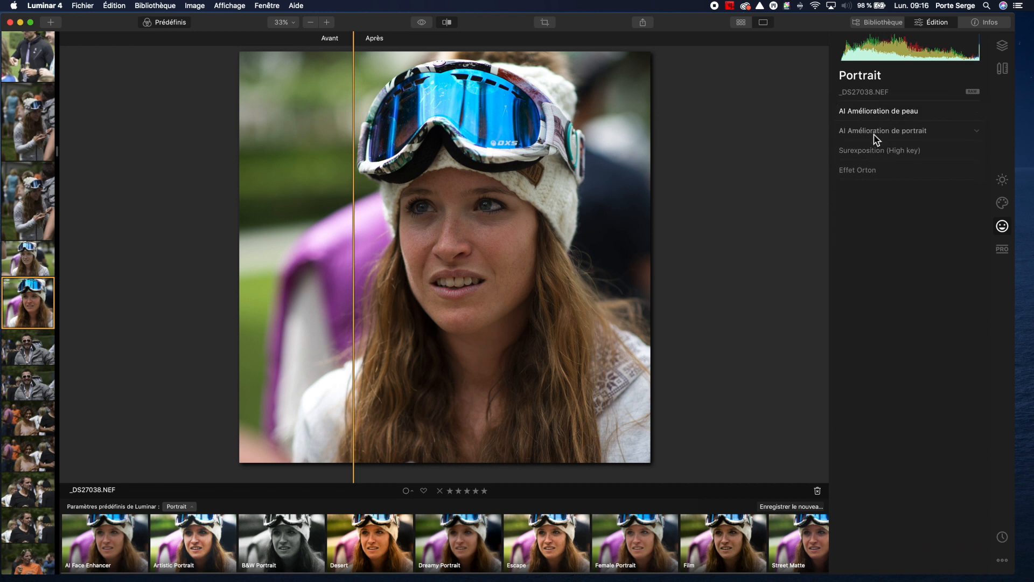
In AI Amélioration de portrait, set Visage lumière to 17 and Blanchiment Des Yeux to 19.
left_click(876, 131)
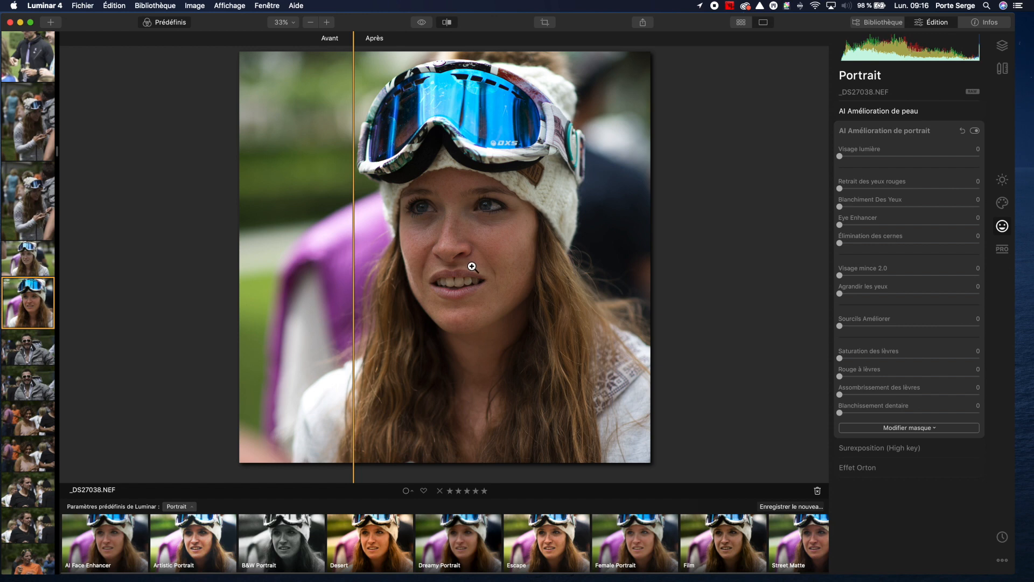
left_click_drag(839, 157, 865, 156)
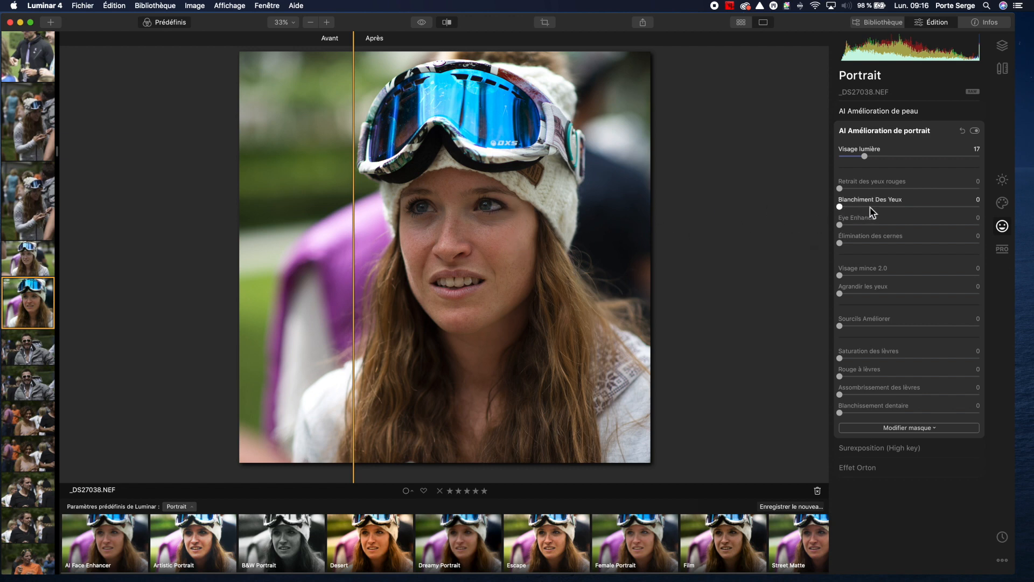
left_click(935, 207)
left_click_drag(935, 207, 853, 208)
Try Eye Enhancer at 86 and settle on 48.
left_click(962, 224)
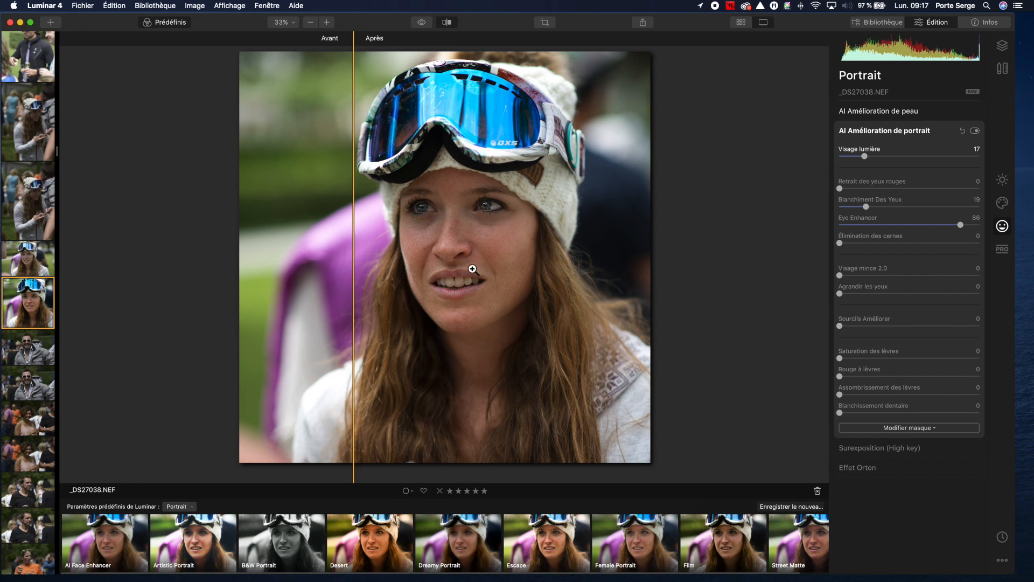
left_click(905, 225)
left_click_drag(903, 225, 830, 226)
left_click_drag(874, 226, 909, 225)
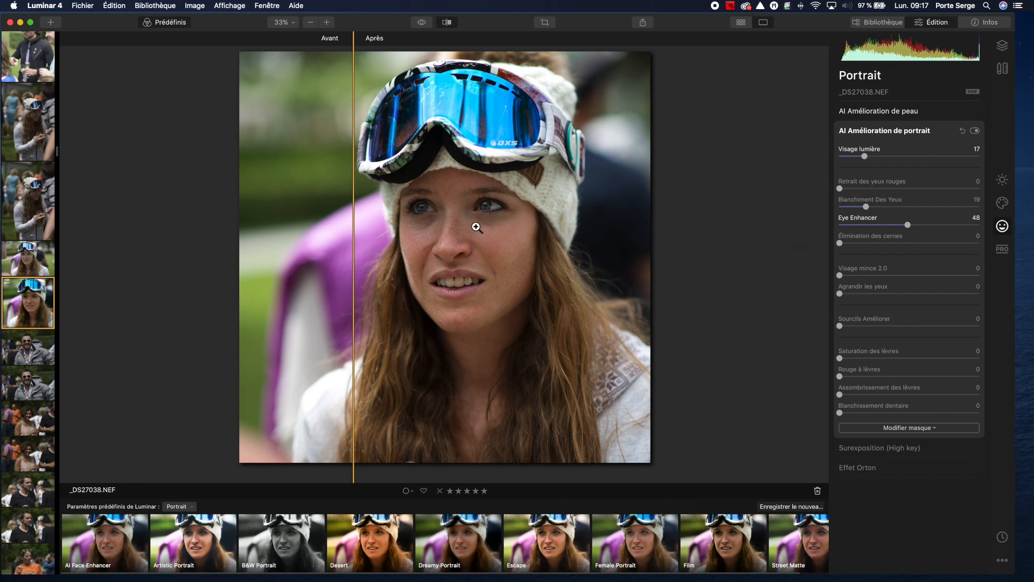
Test low and high amounts of Élimination des cernes, and settle on 72.
left_click_drag(840, 244, 862, 245)
left_click_drag(937, 243, 974, 243)
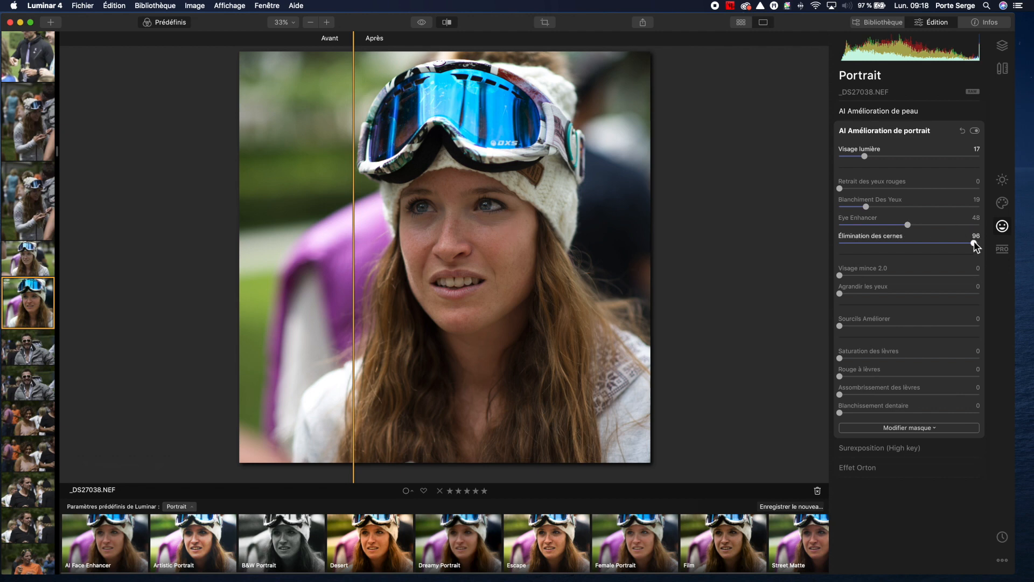
left_click_drag(974, 244, 880, 247)
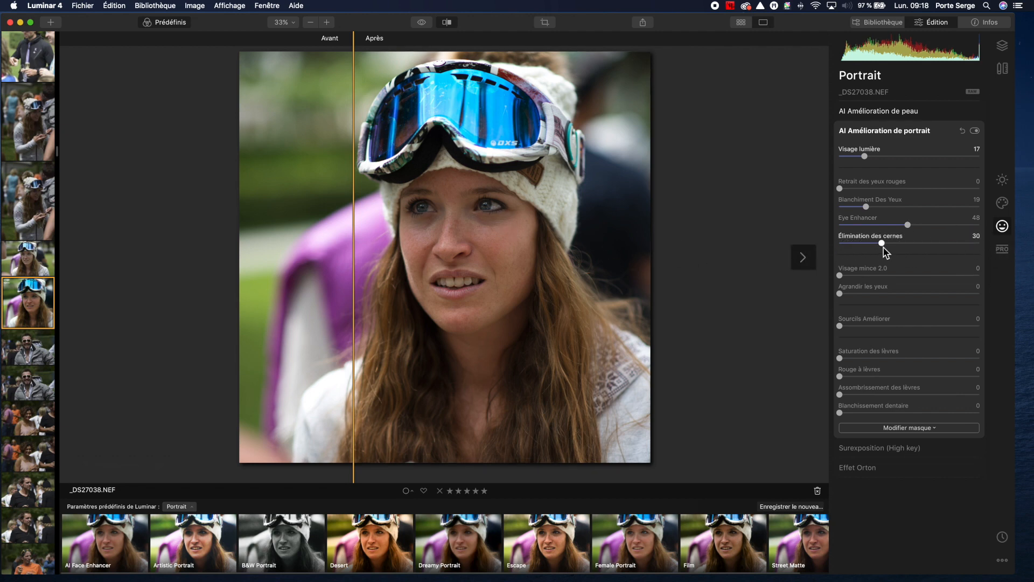
left_click_drag(942, 245, 940, 244)
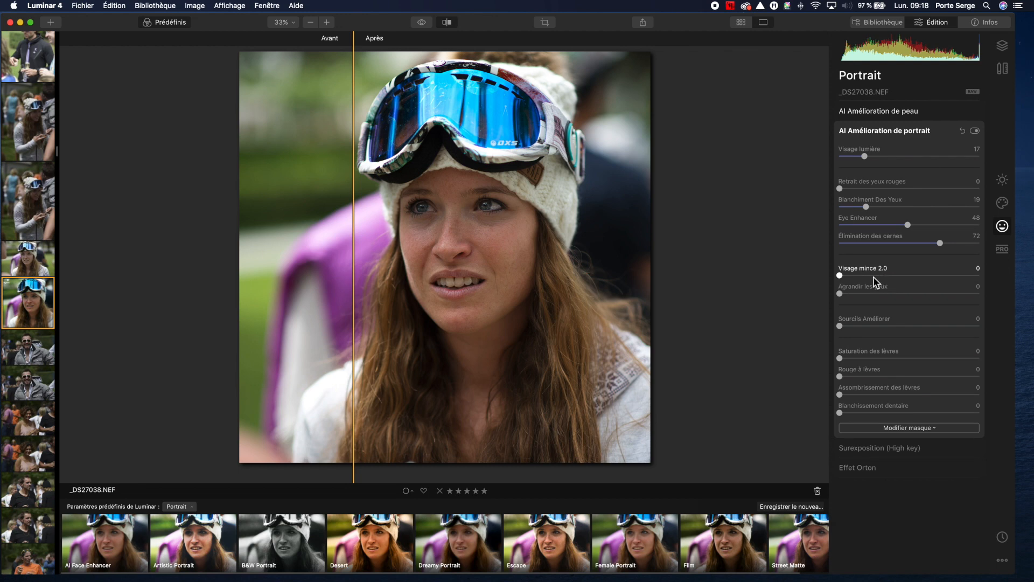
Try Visage mince 2.0 at 96 and Agrandir les yeux at 69, returning each to 0.
left_click_drag(840, 276, 950, 279)
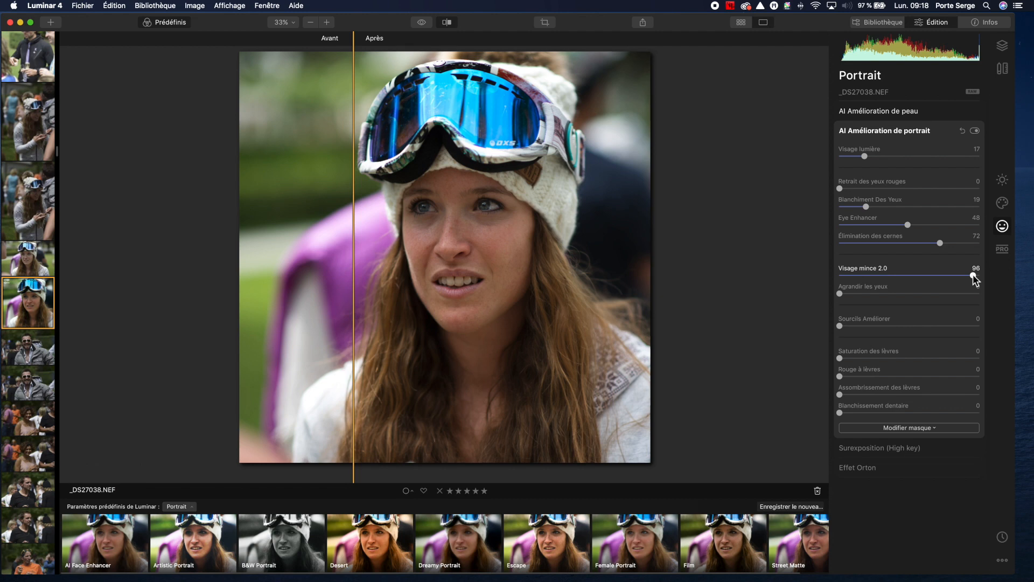
left_click_drag(972, 273, 826, 277)
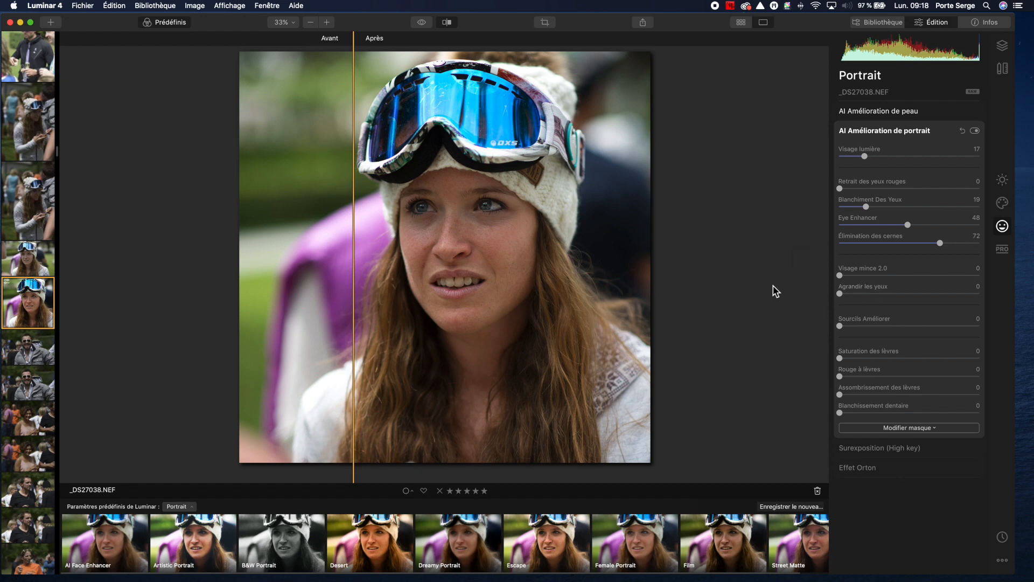
left_click_drag(842, 293, 941, 293)
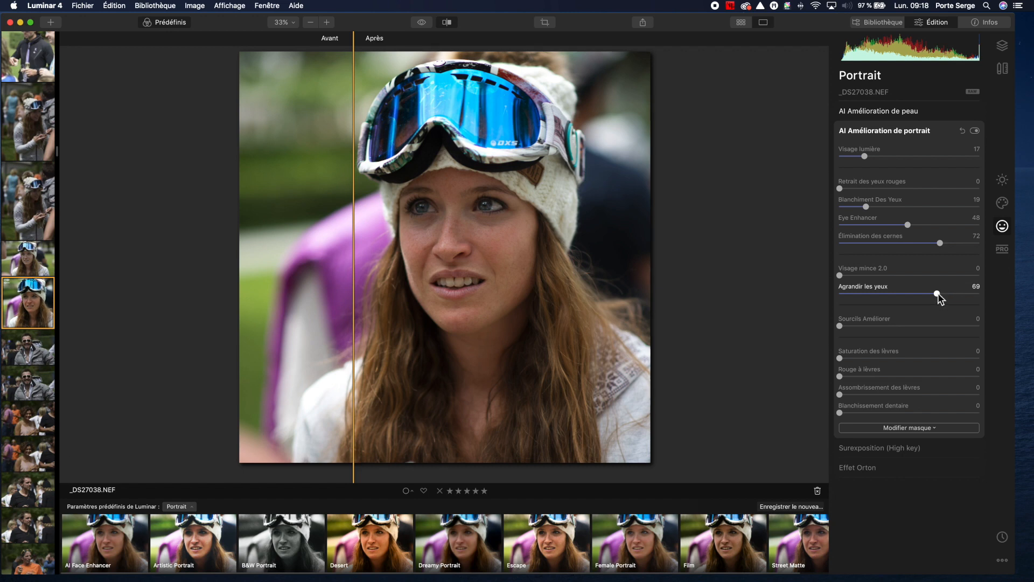
left_click_drag(938, 292, 835, 295)
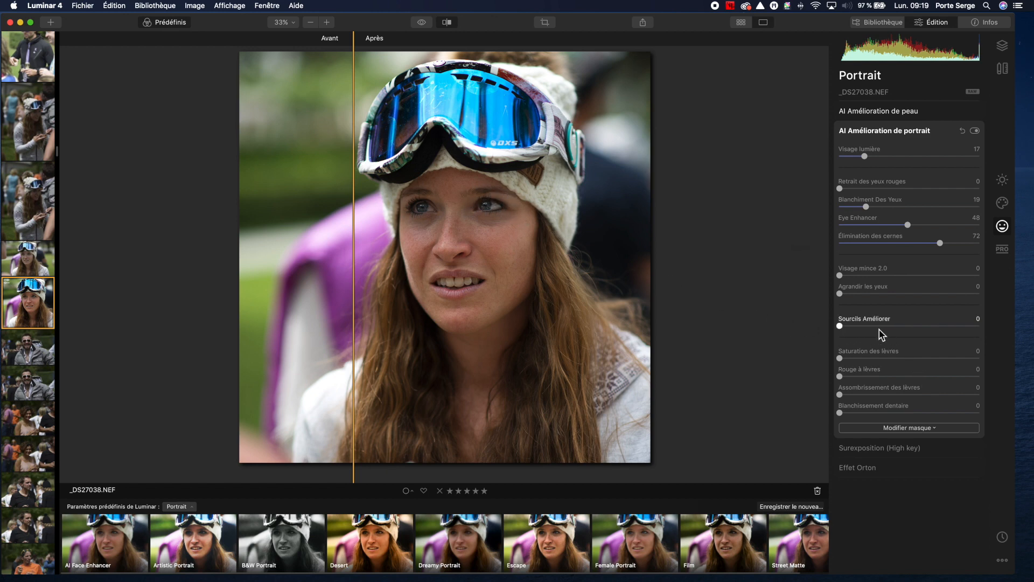
Set Sourcils Améliorer to 13, Saturation des lèvres to 18, Rouge à lèvres to 21, Assombrissement des lèvres to 17 and Blanchissement dentaire to 25.
left_click(897, 325)
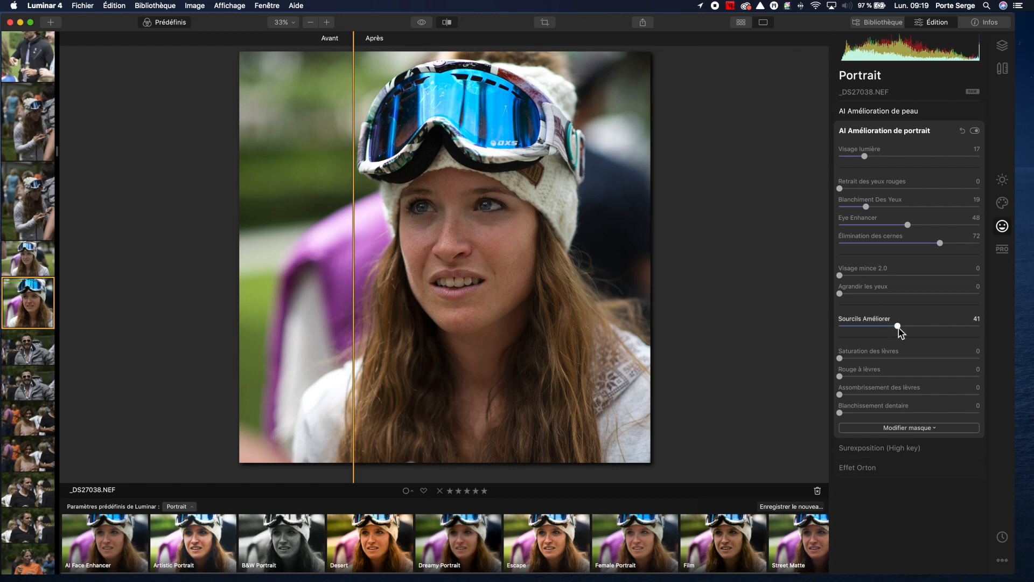
left_click_drag(898, 327, 857, 328)
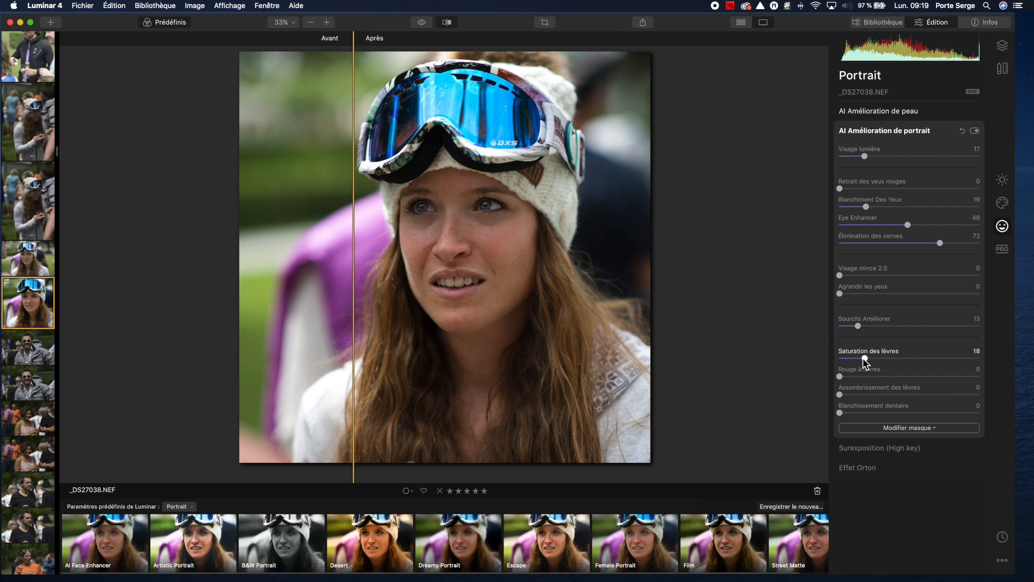
key("super+0")
left_click_drag(859, 394, 864, 394)
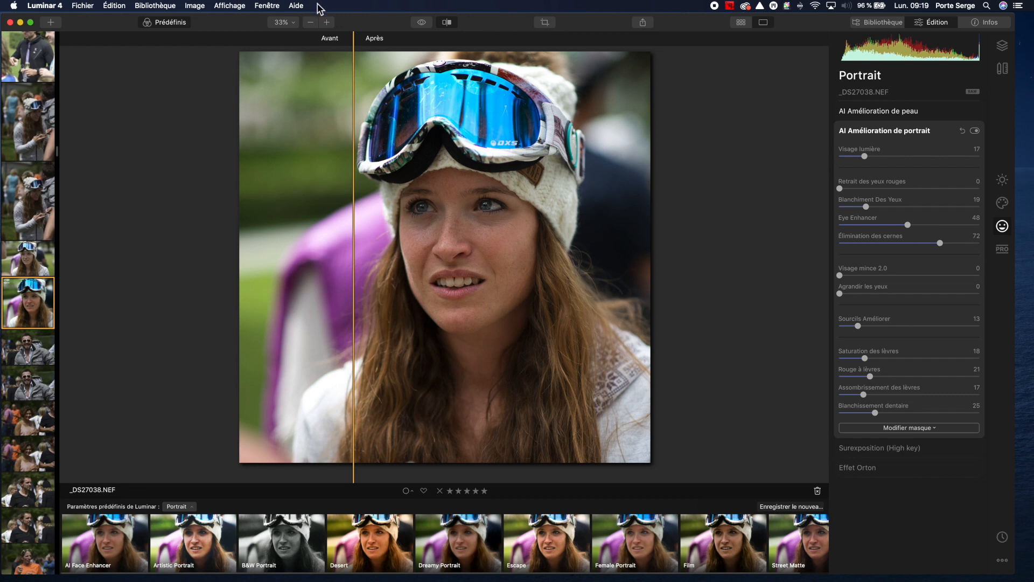
Check the retouched face with the before/after split, and reset all adjustments on the photo.
left_click_drag(356, 107, 309, 128)
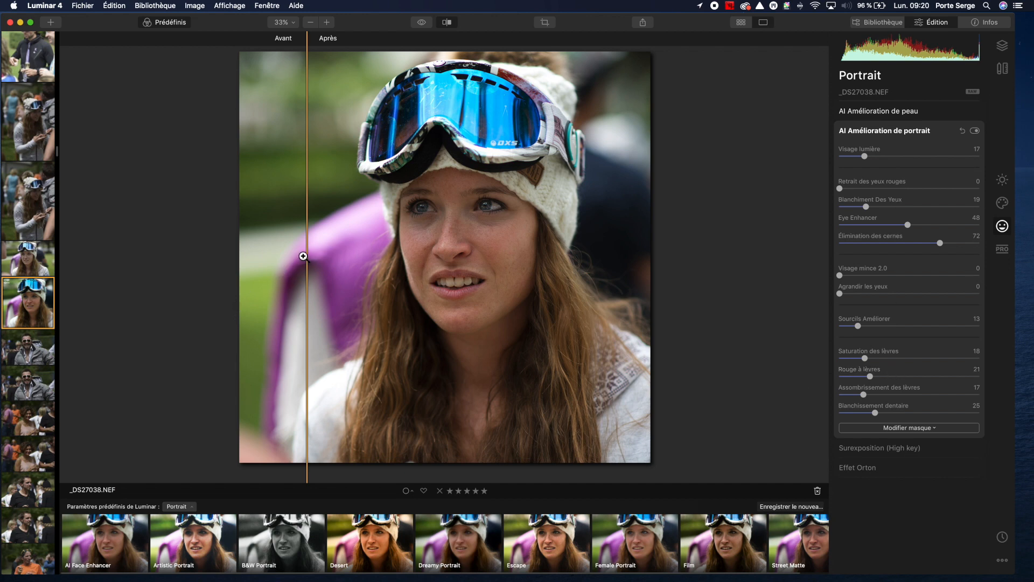
left_click_drag(302, 258, 284, 238)
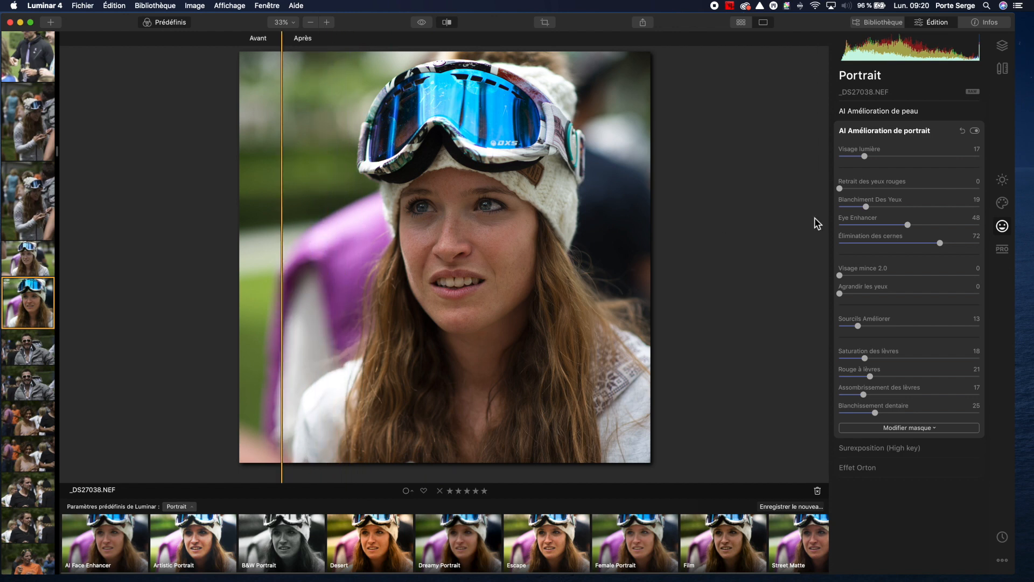
left_click(1002, 561)
left_click(967, 514)
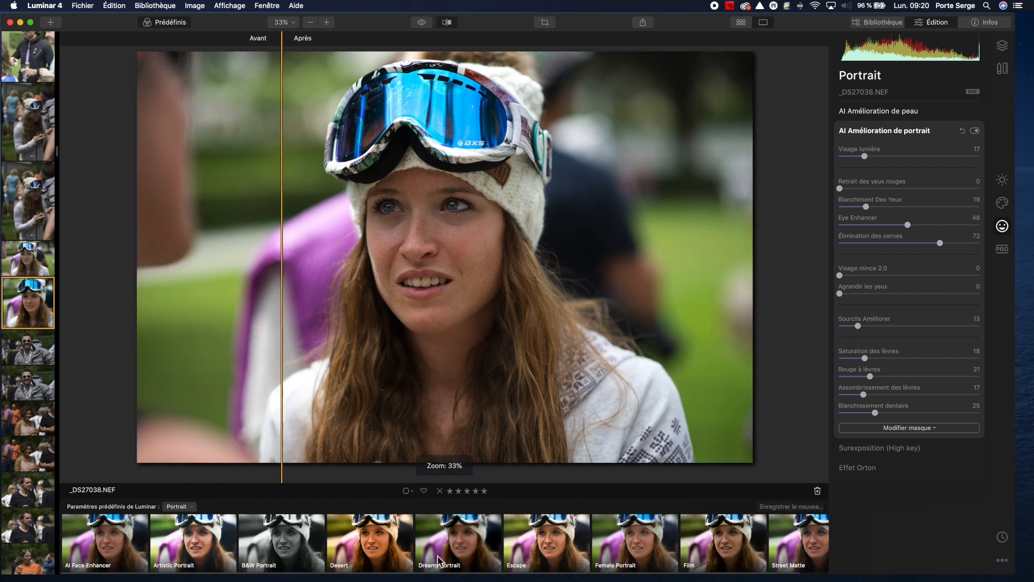
Apply the AI Face Enhancer preset, reduce its Quantité to 46, and compare the result with the before/after split.
left_click(105, 547)
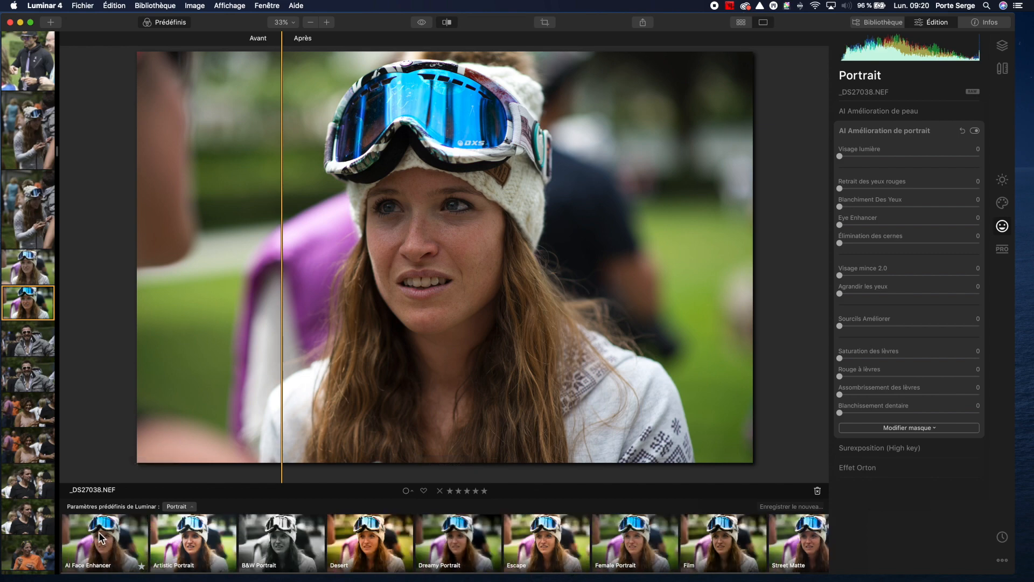
left_click(101, 532)
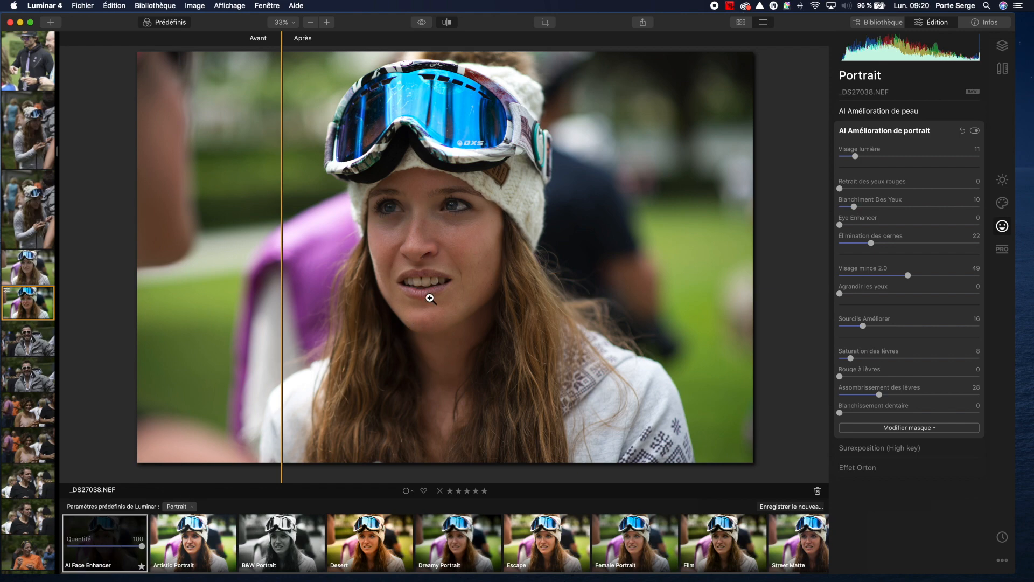
left_click_drag(282, 273, 247, 277)
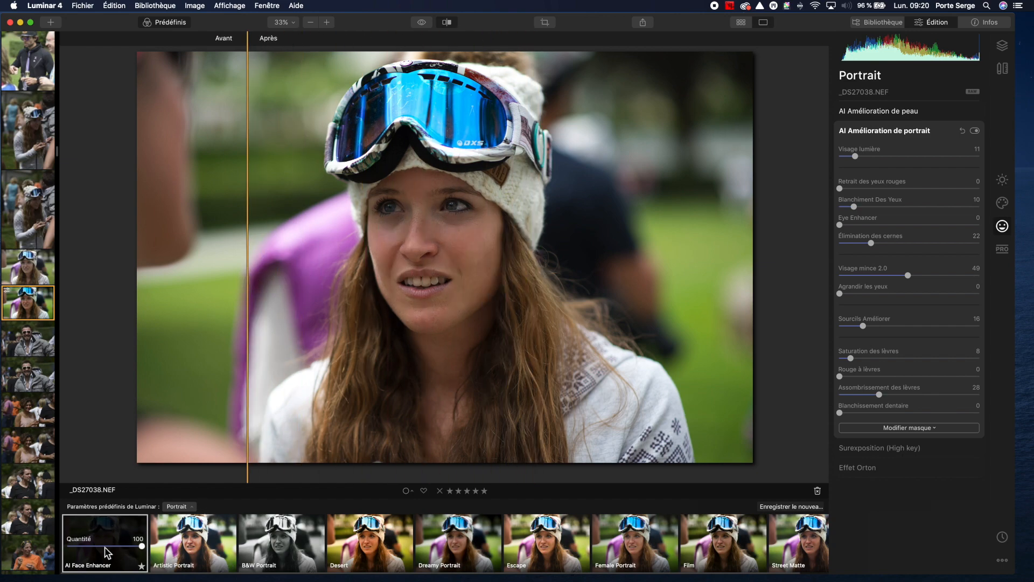
left_click_drag(142, 547, 102, 550)
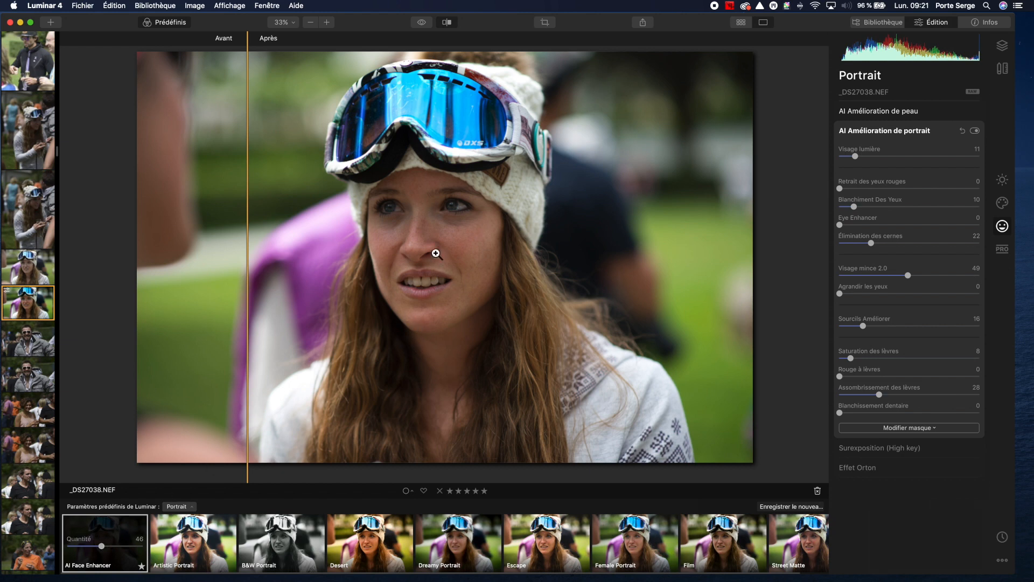
left_click_drag(251, 264, 286, 263)
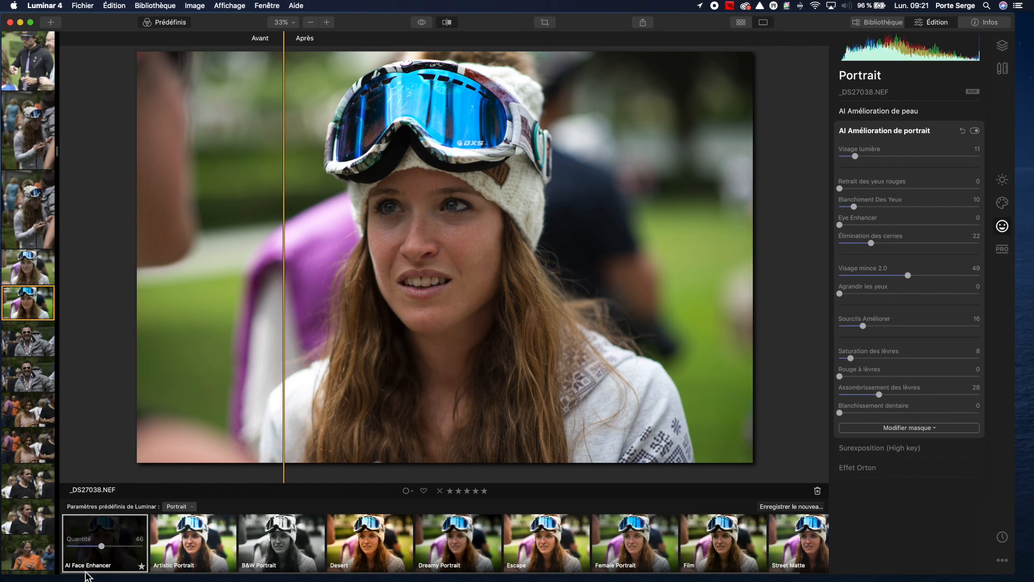
Reduce the AI Face Enhancer preset's Quantité to 10, set Visage mince 2.0 to 0, and compare with the before/after split.
left_click_drag(99, 552, 73, 547)
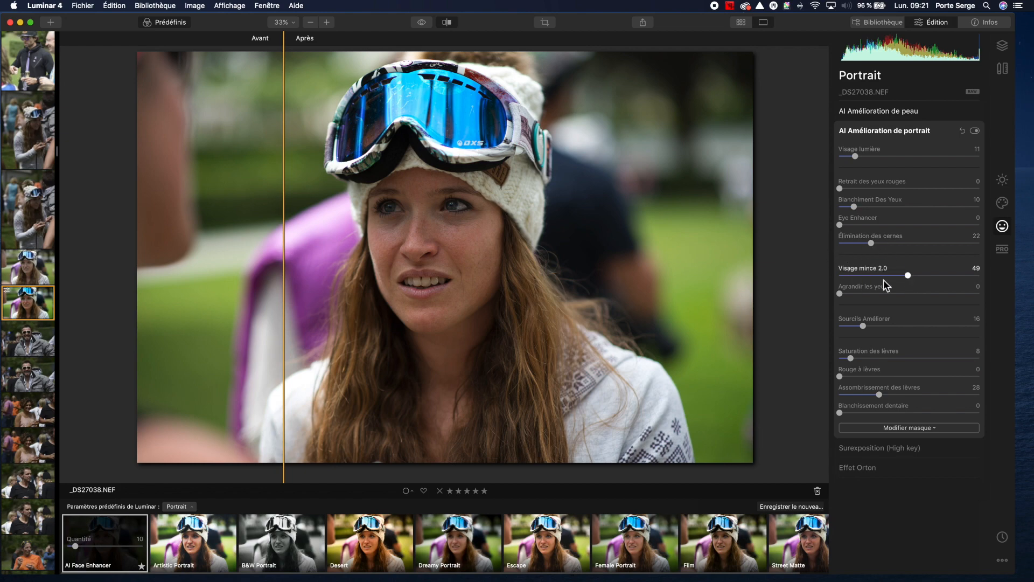
left_click_drag(908, 274, 840, 277)
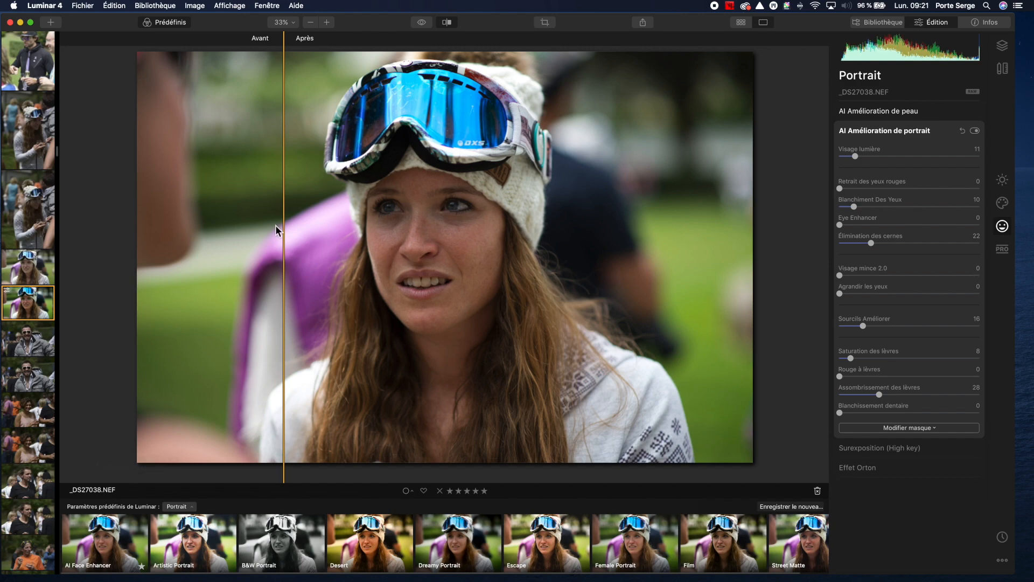
left_click_drag(286, 226, 330, 231)
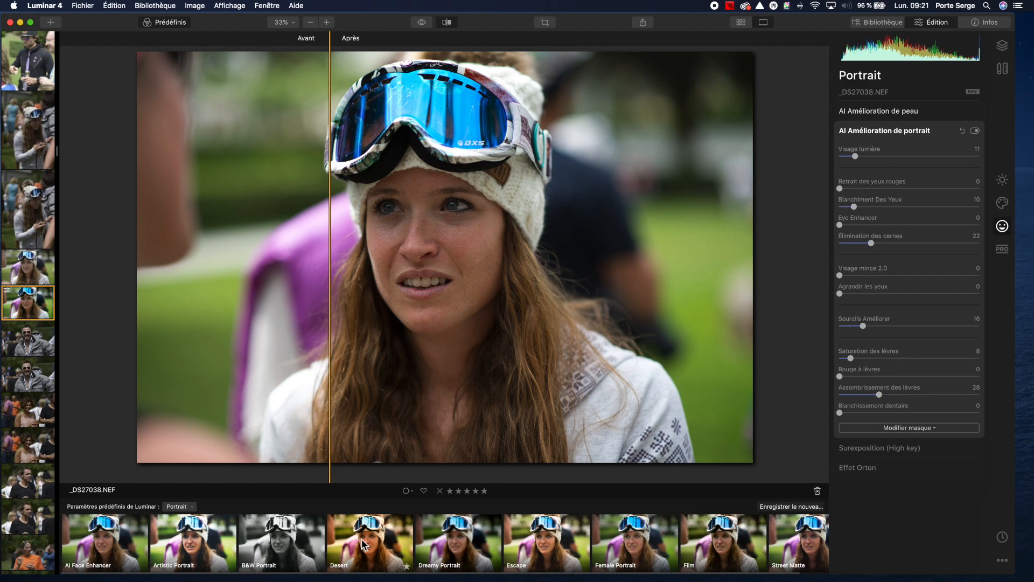
Try the Dreamy Portrait preset at Quantité 100 and compare it with the before/after split.
left_click(461, 538)
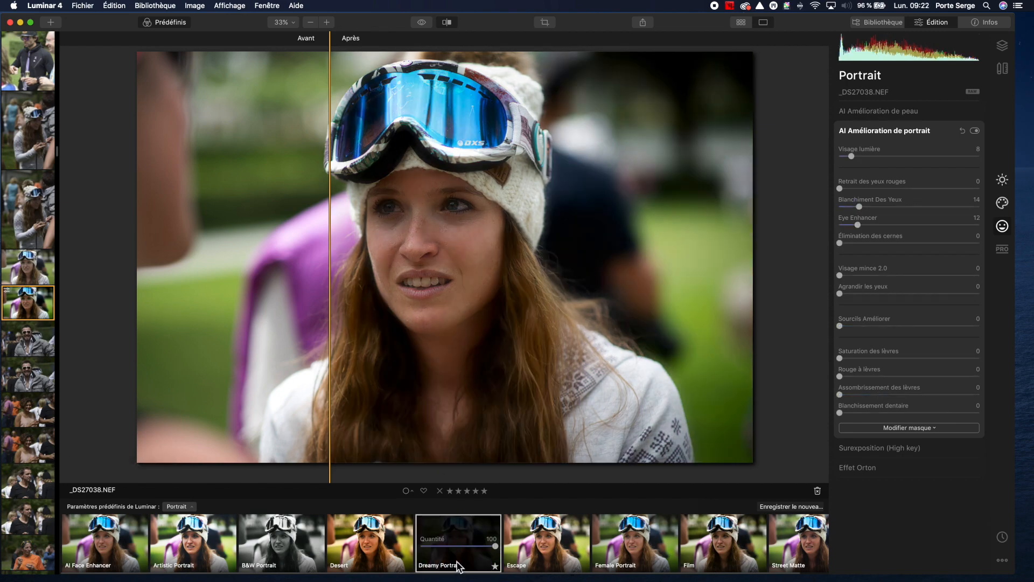
left_click_drag(334, 267, 246, 267)
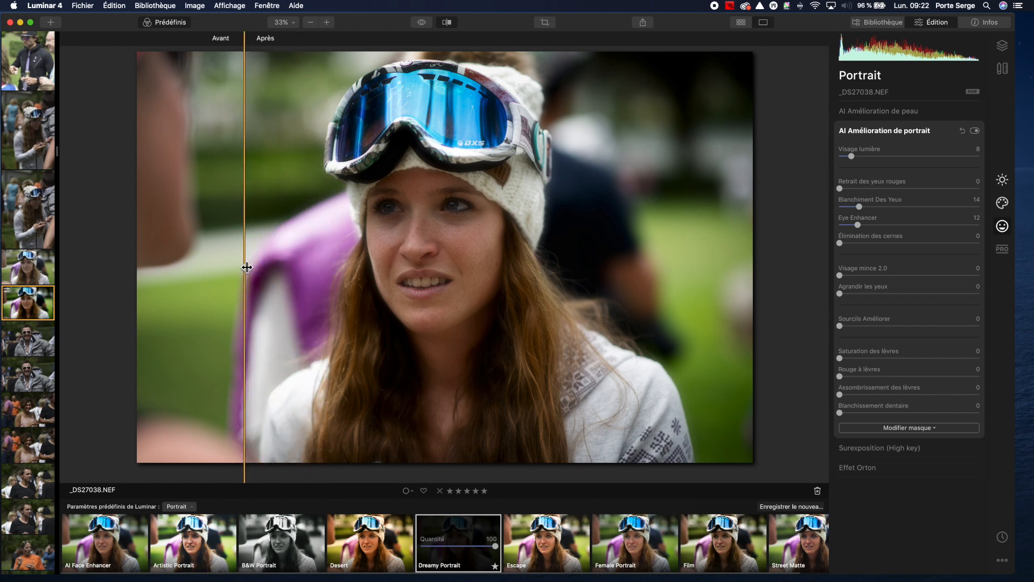
Apply the Female Portrait preset, compare it with the before/after split, and review its AI skin and portrait settings.
left_click(628, 532)
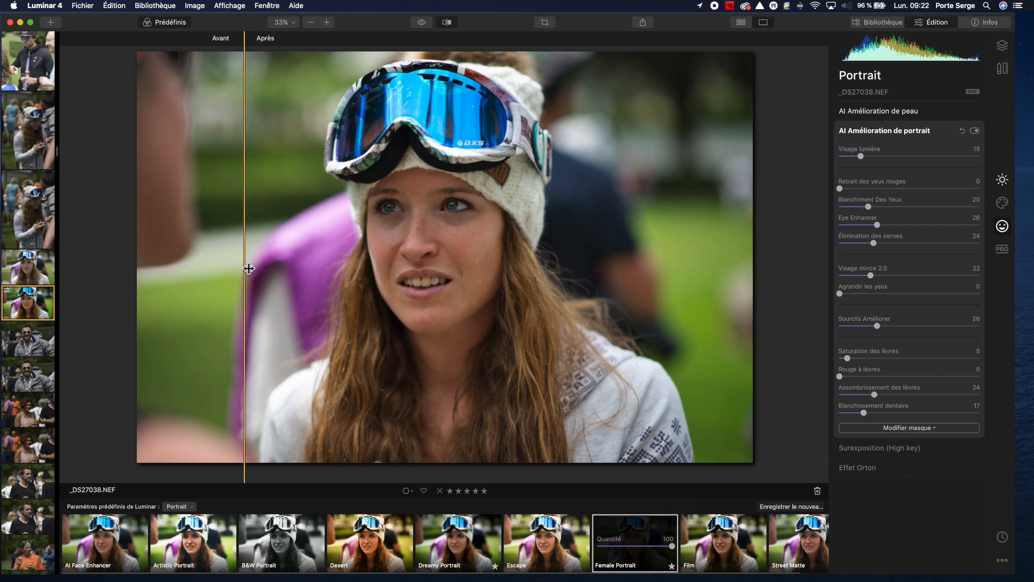
left_click_drag(249, 269, 299, 274)
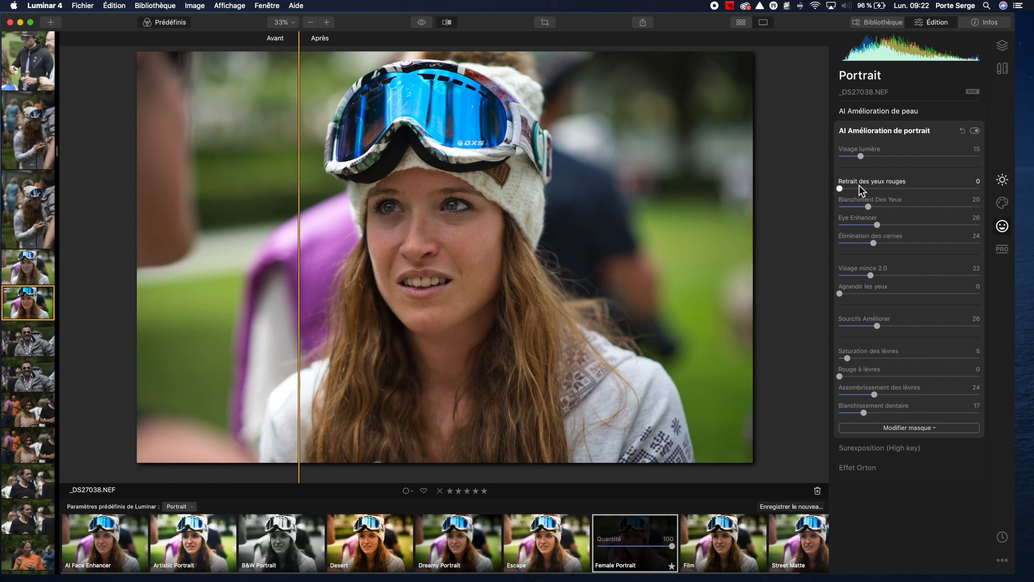
left_click(868, 135)
left_click(868, 110)
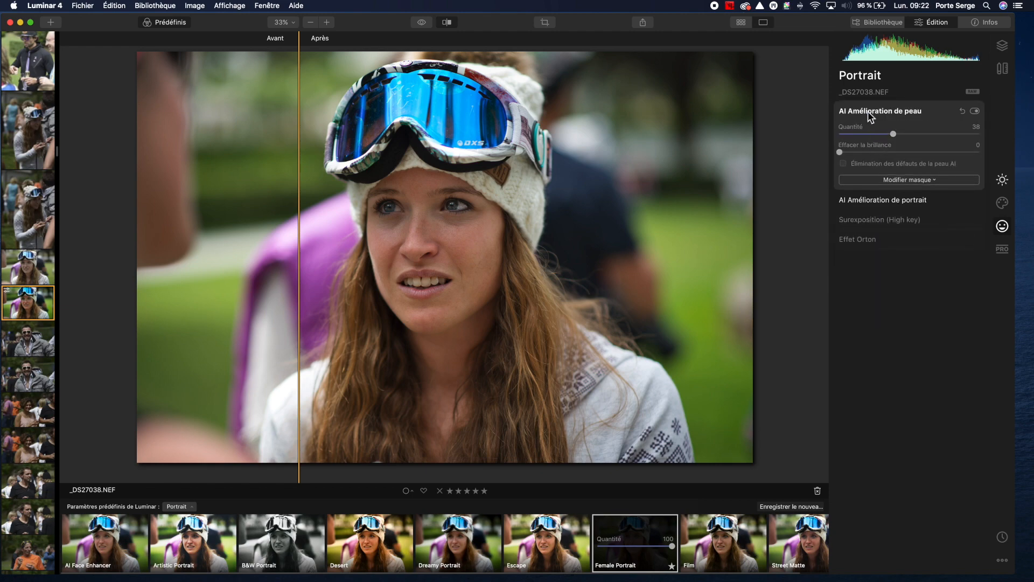
left_click(868, 111)
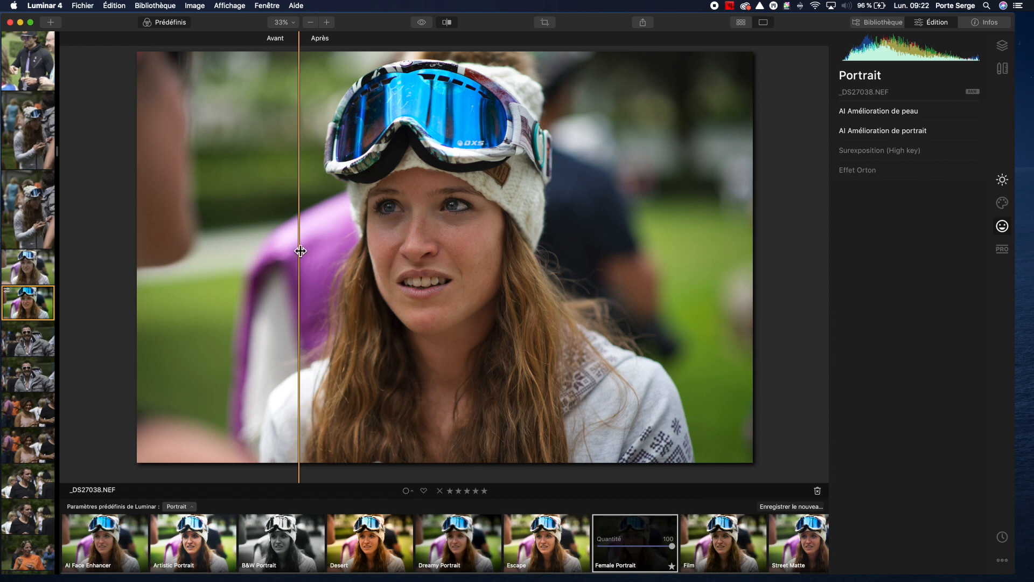
left_click(875, 130)
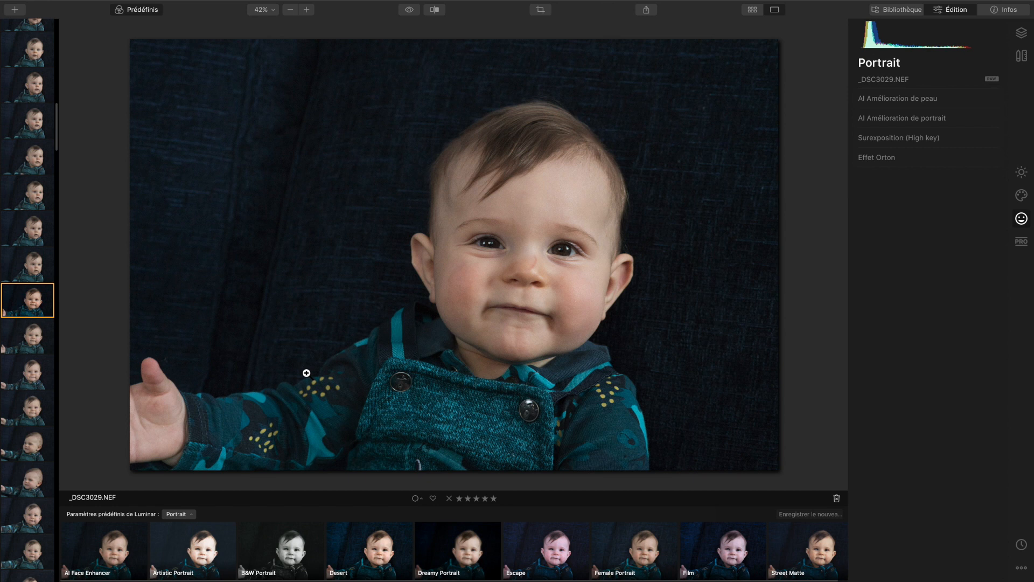
Apply the AI Face Enhancer preset to the baby photo at Quantité 38 and compare the result with the original.
left_click(117, 550)
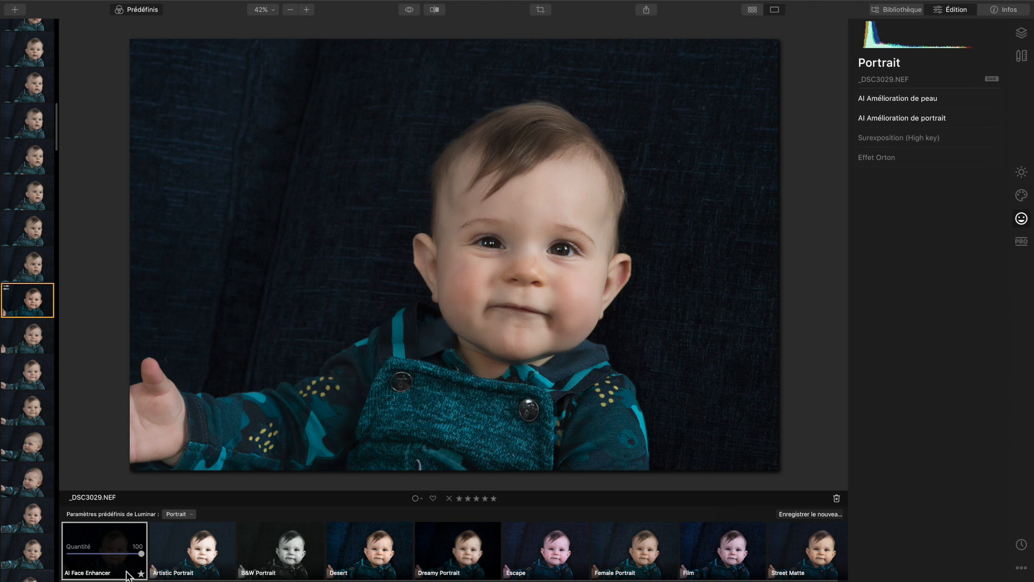
left_click(95, 554)
left_click(410, 10)
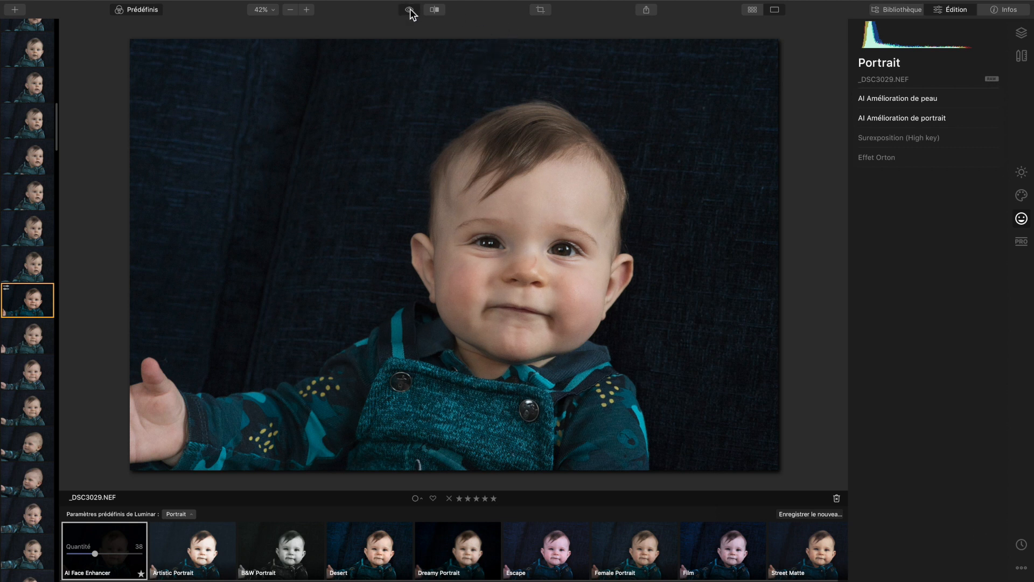
left_click(409, 10)
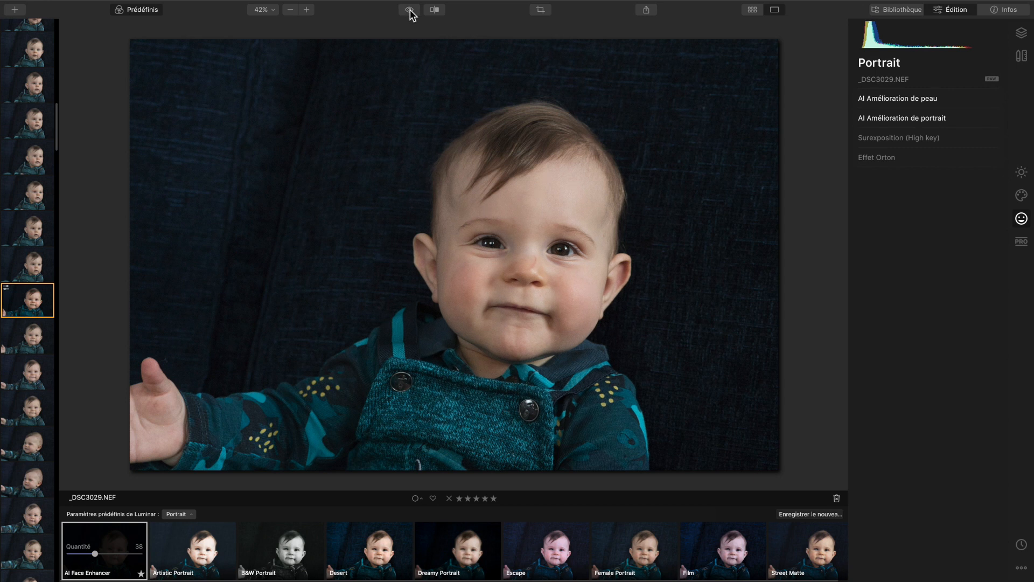
Reset all adjustments on the baby photo and look at the AI Amélioration de peau settings.
left_click(1025, 572)
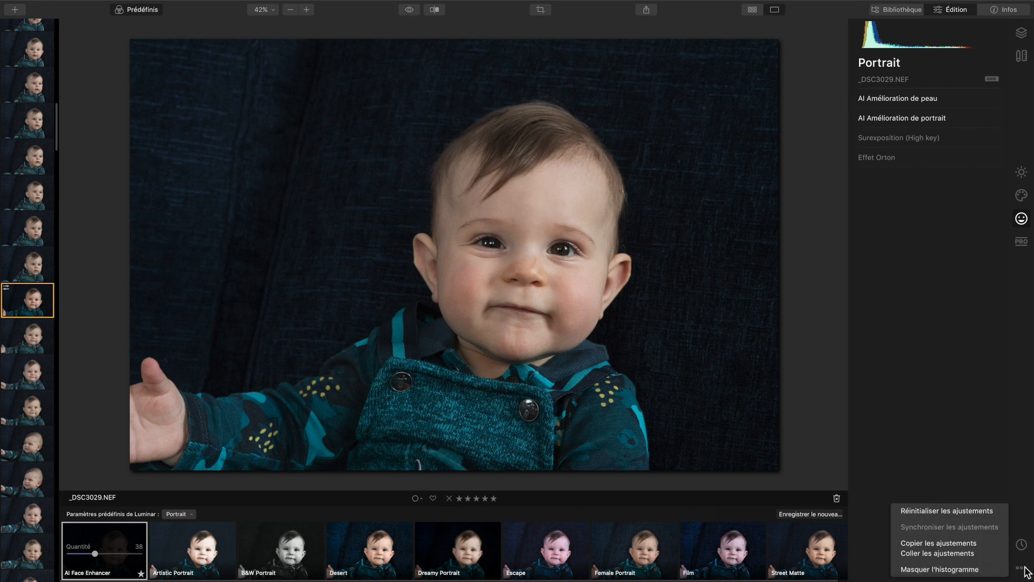
left_click(961, 512)
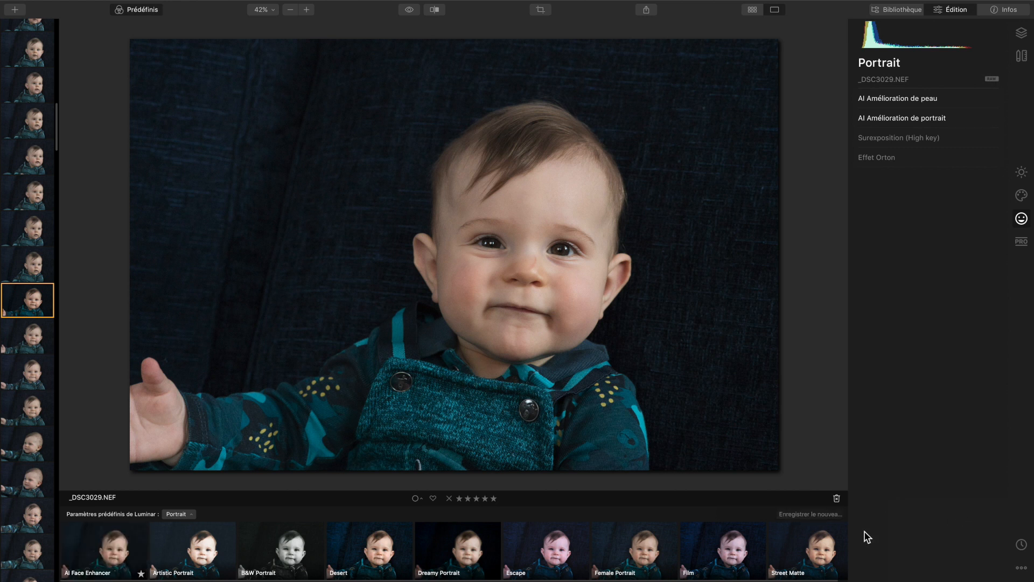
left_click(898, 102)
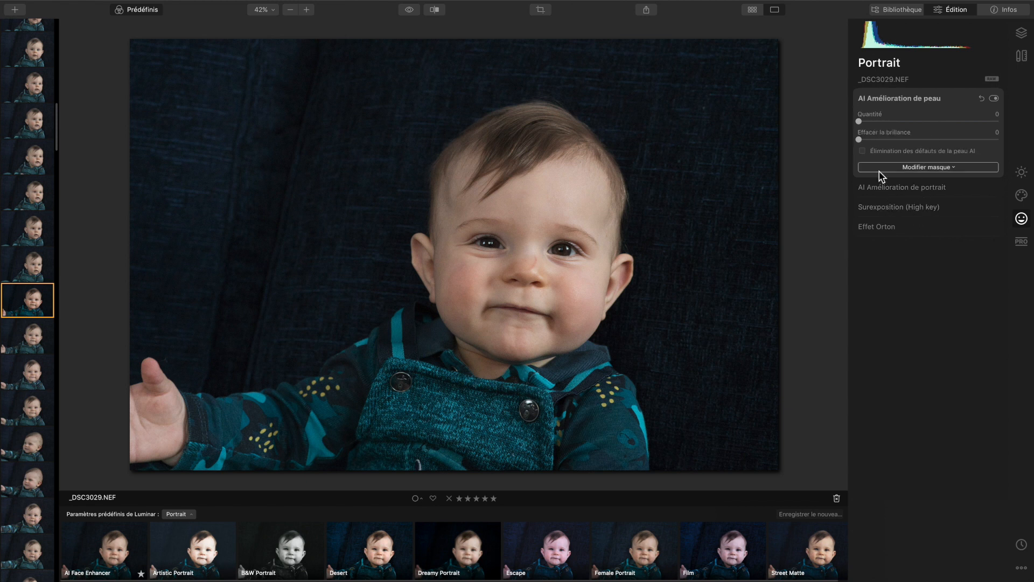
left_click(887, 99)
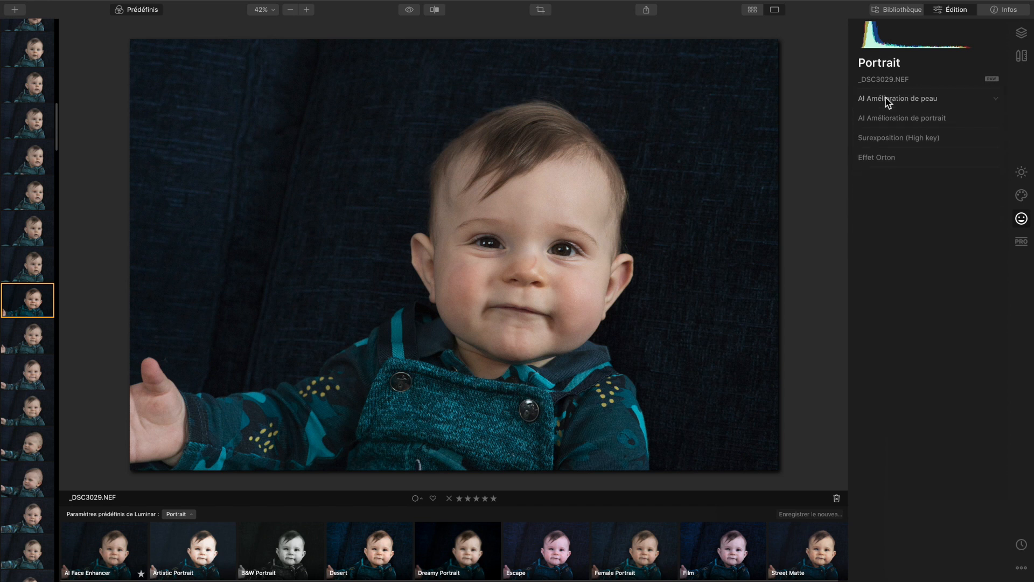
Erase the red scratch on the baby's nose with the Effacer tool and finish the erase session.
left_click(534, 271)
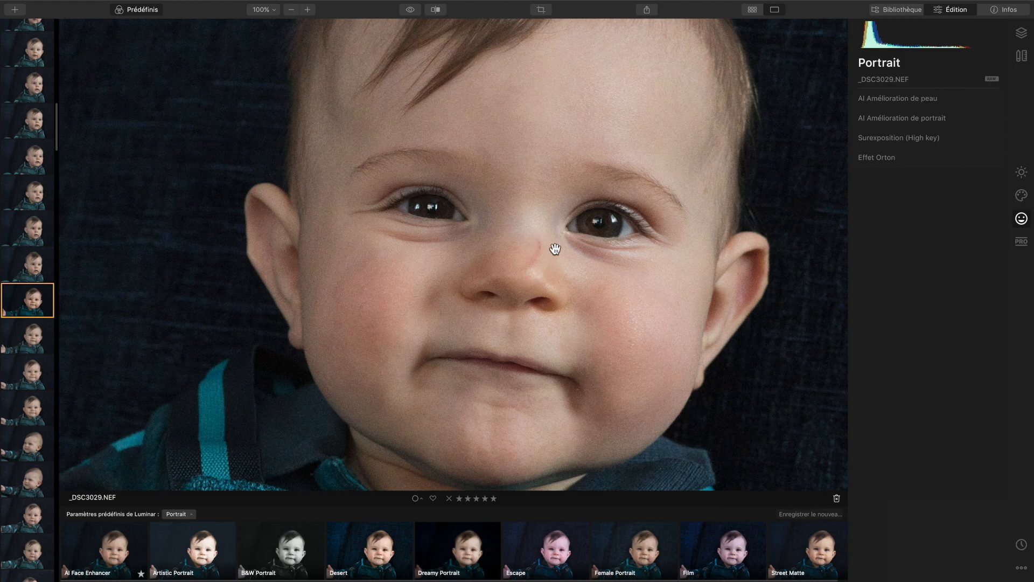
left_click(1025, 61)
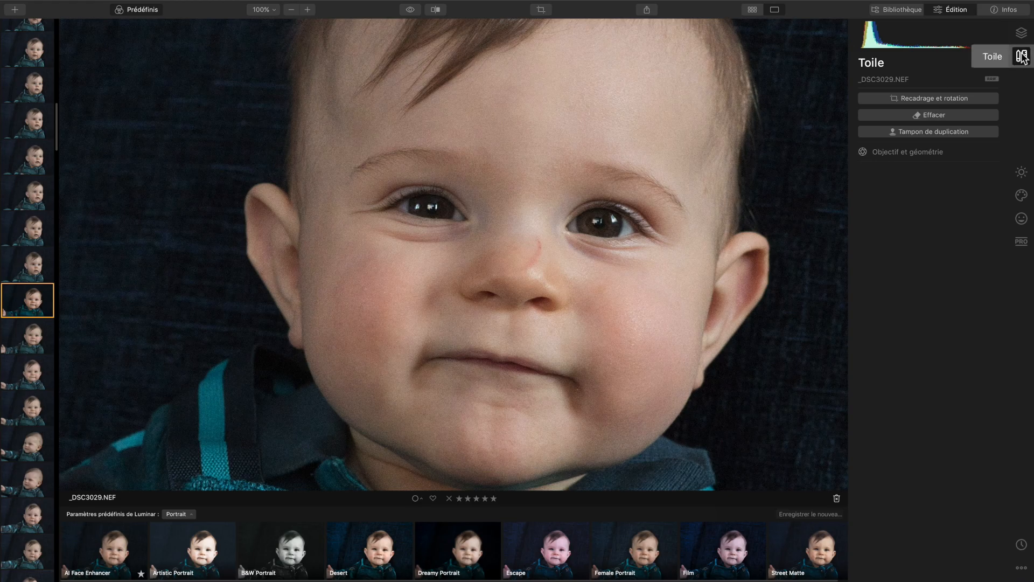
left_click(934, 116)
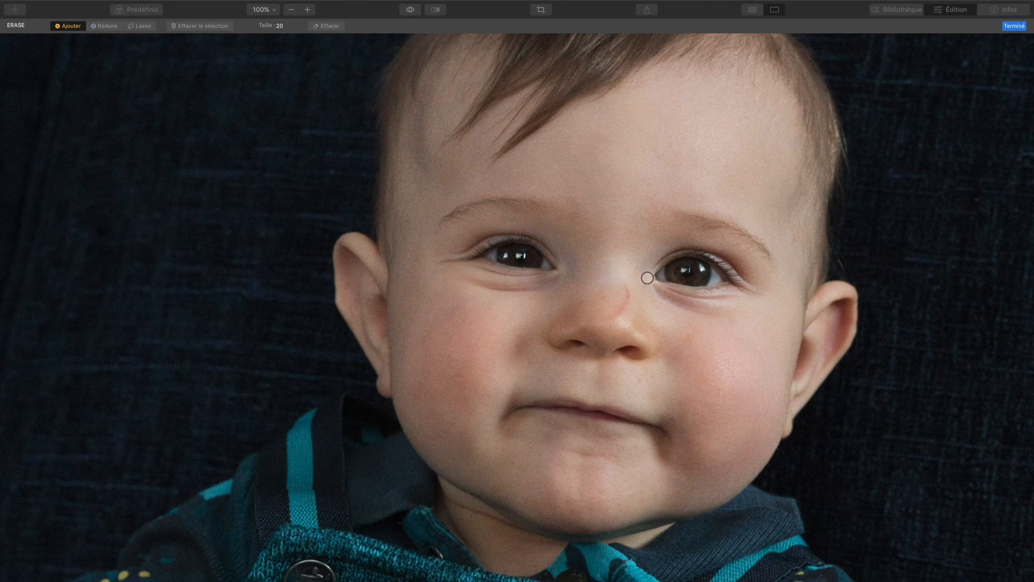
mouse_move(628, 289)
left_mouse_down()
mouse_move(622, 313)
mouse_move(604, 319)
left_mouse_up()
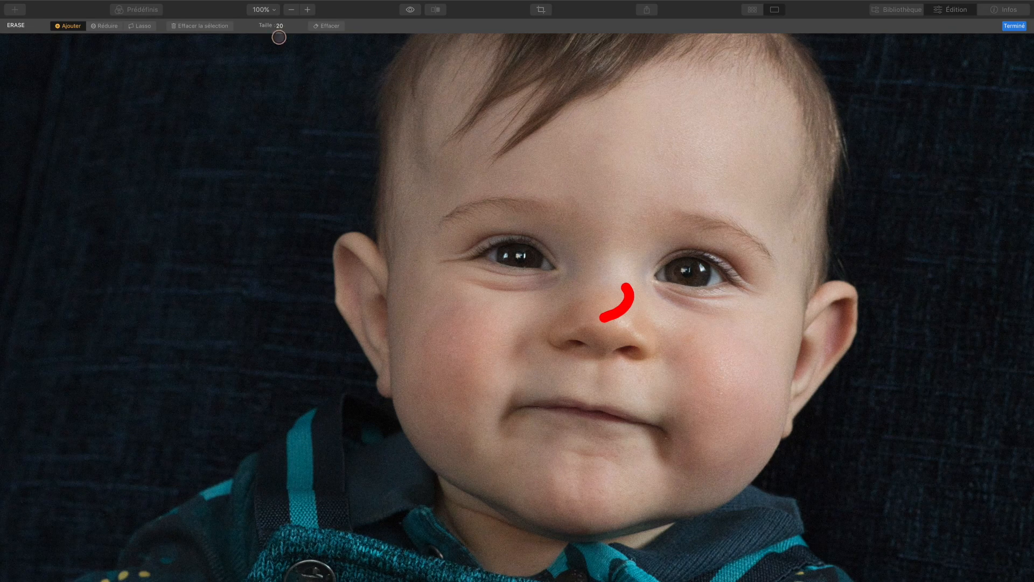
left_click(330, 27)
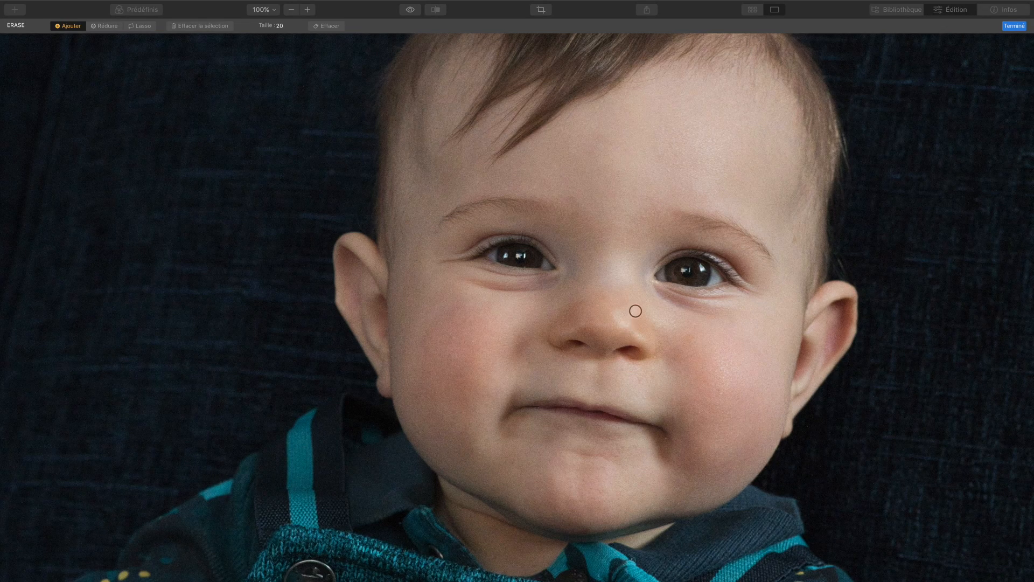
left_click(1008, 27)
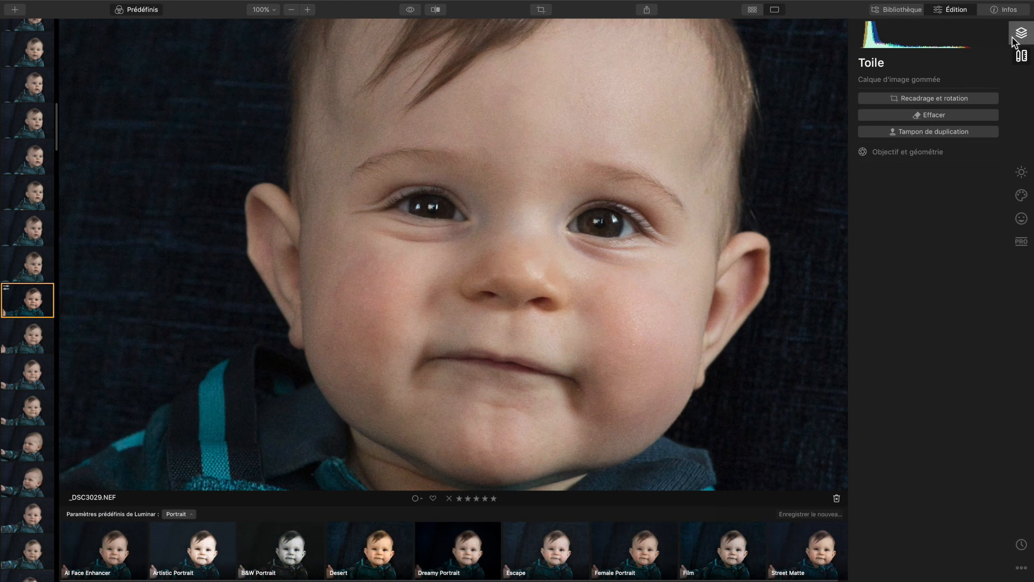
Reset all adjustments to discard the nose scratch removal, and inspect the nose close up.
left_click(555, 288)
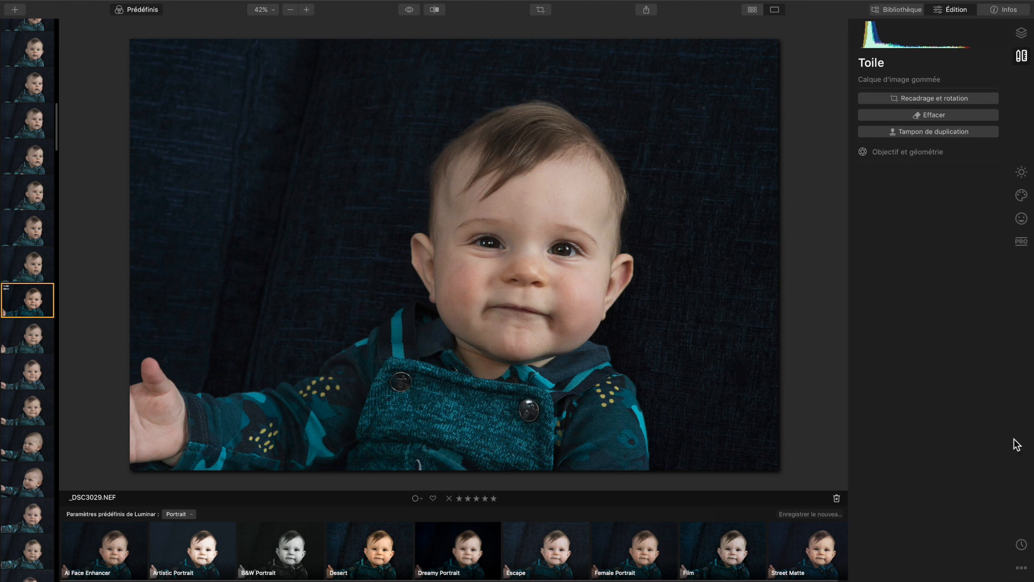
left_click(1021, 568)
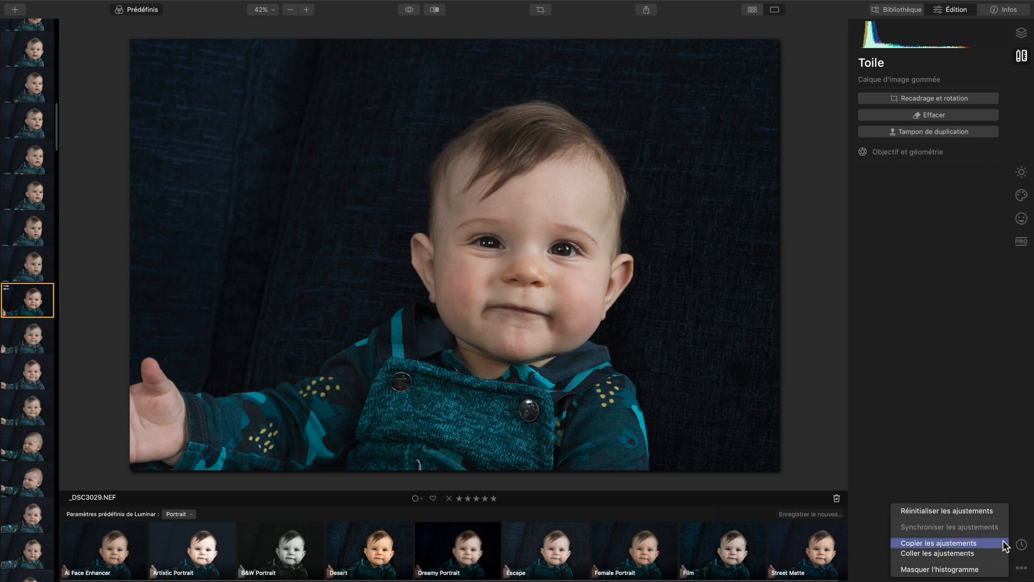
left_click(975, 513)
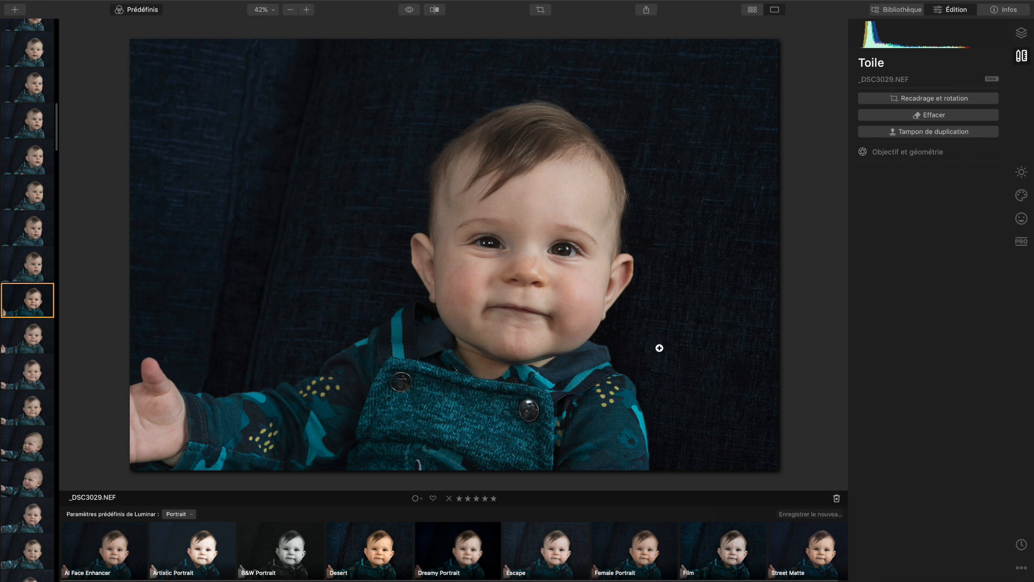
left_click(539, 272)
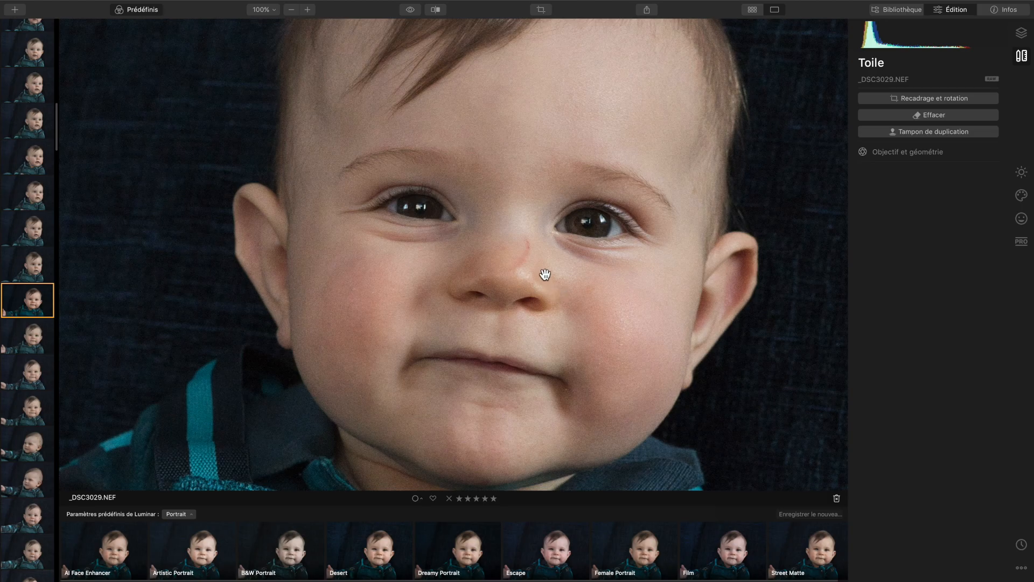
left_click(527, 281)
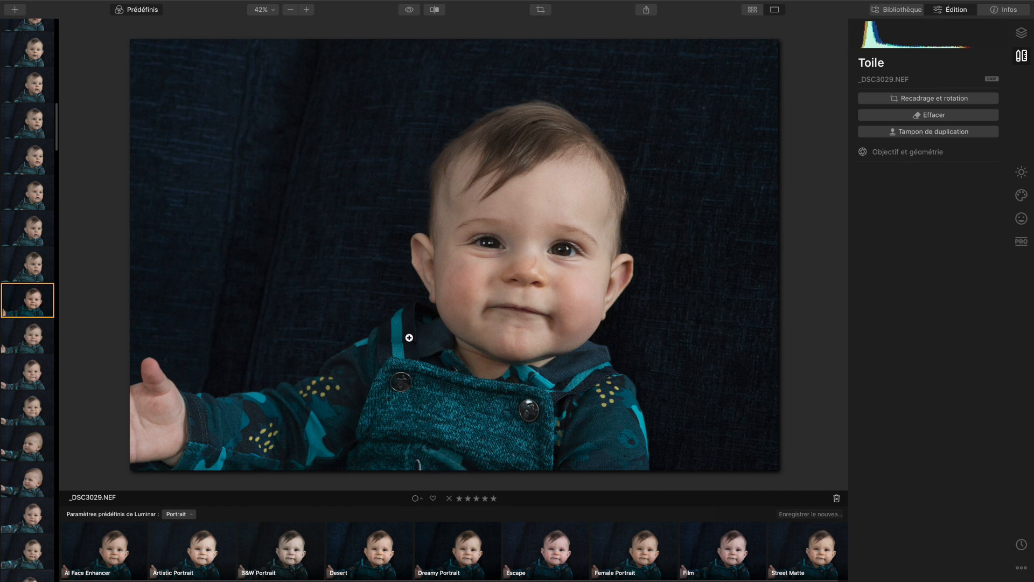
Erase the loose thread beside the baby's raised thumb with the Effacer tool and finish the erase session.
left_click(152, 368)
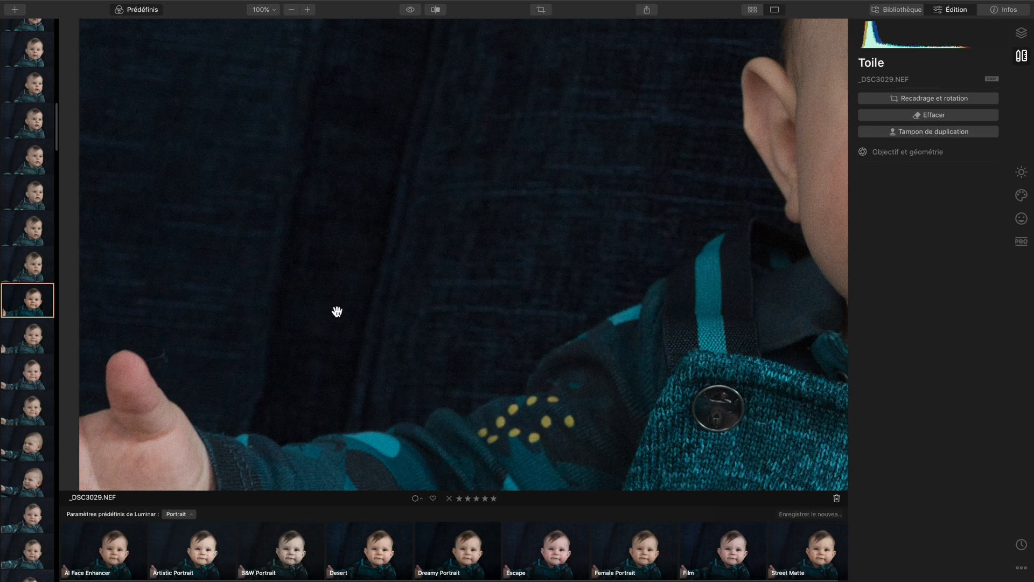
left_click(923, 115)
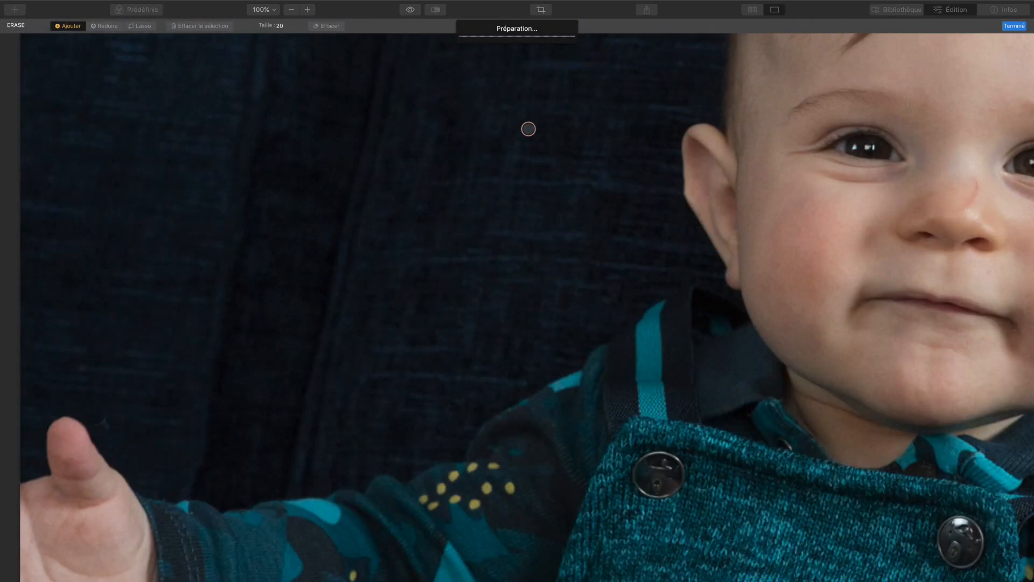
left_click(97, 428)
left_click_drag(97, 428, 108, 430)
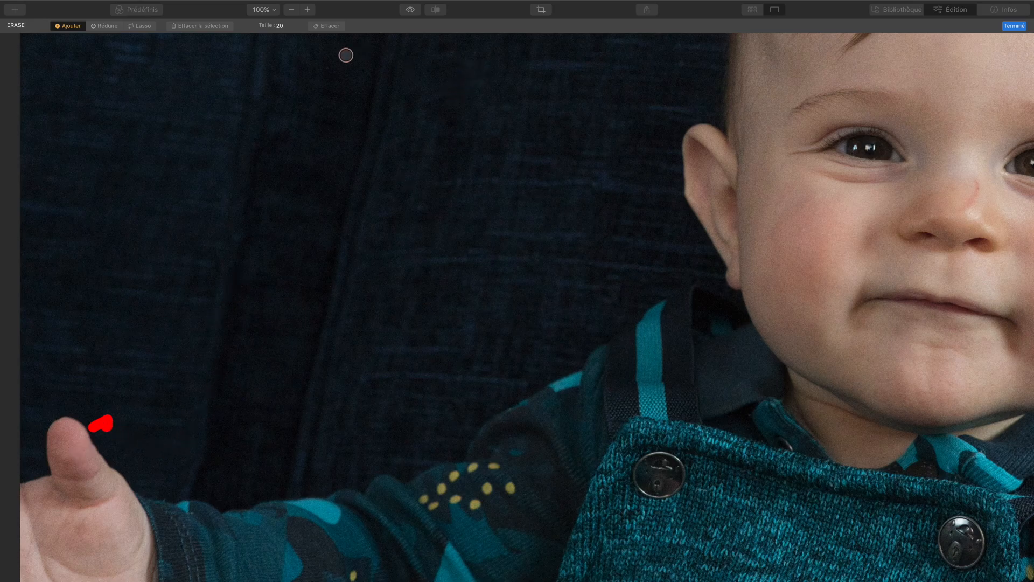
left_click(328, 27)
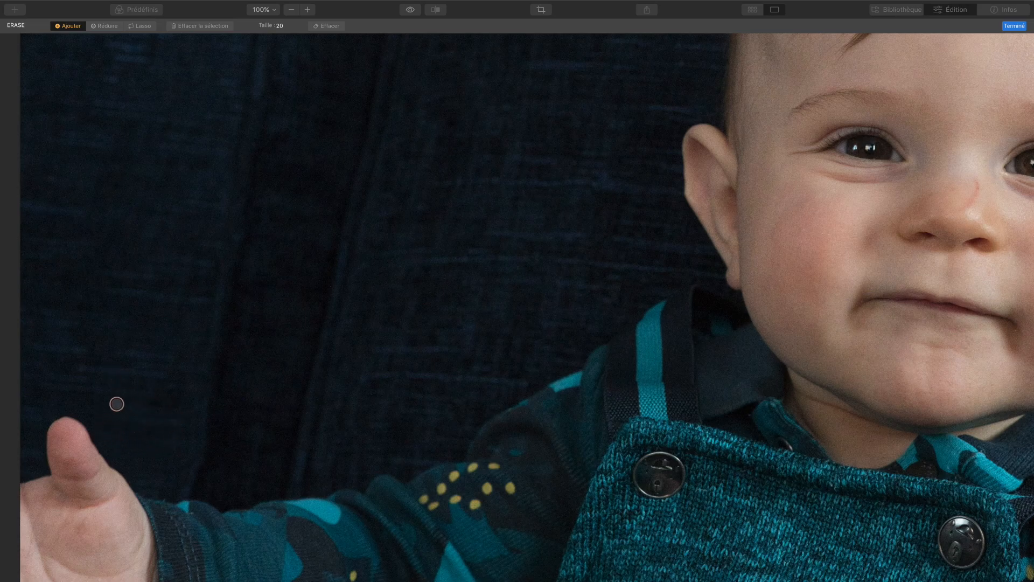
left_click(1021, 27)
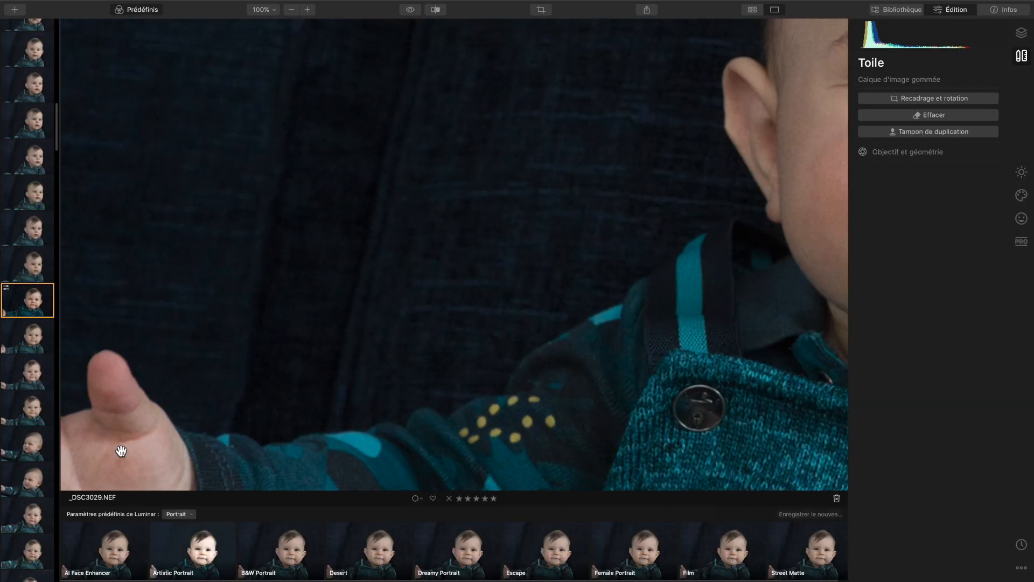
left_click(695, 169)
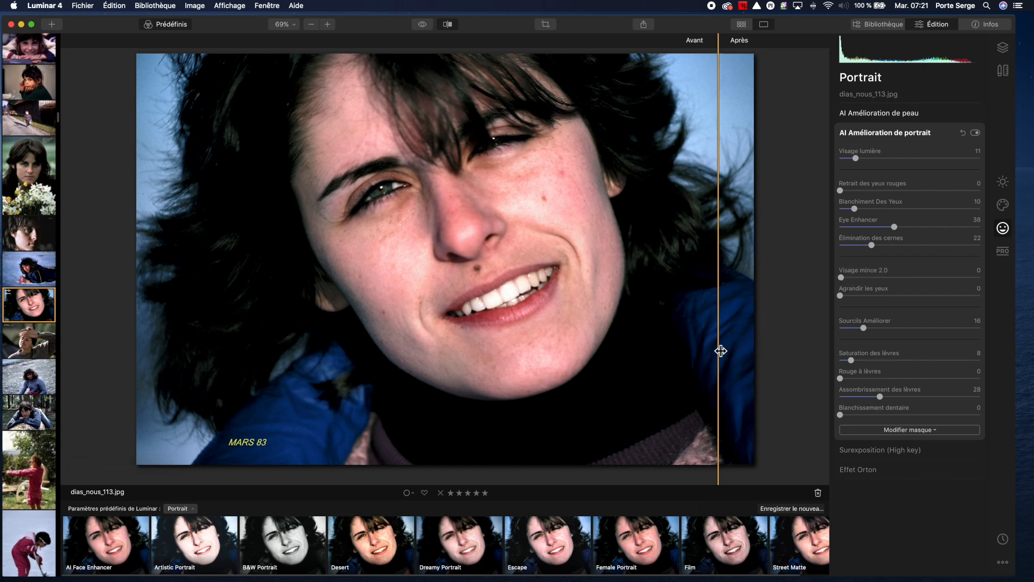
Check the retouched portrait dias_nous_113.jpg by sweeping the before/after split across the face.
left_click_drag(721, 349, 246, 294)
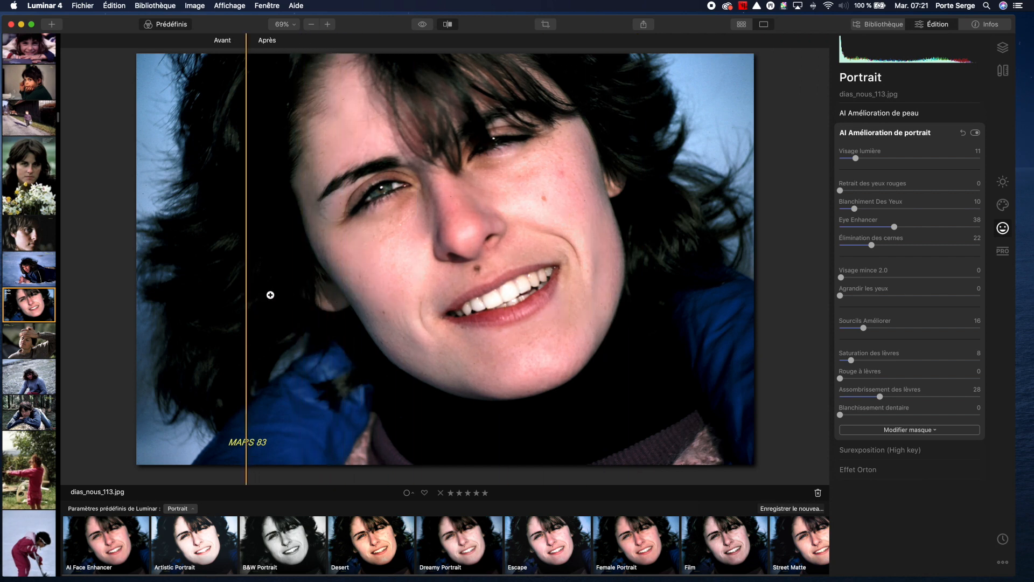
Apply the AI Face Enhancer preset to dias_nous_113.jpg with its Quantité set to 53.
mouse_move(119, 554)
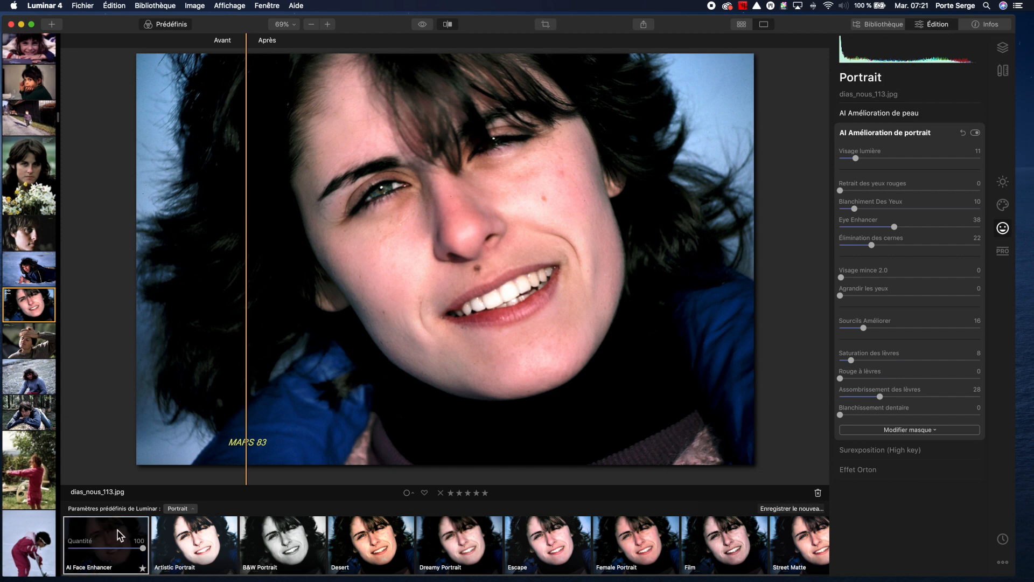
left_click(112, 549)
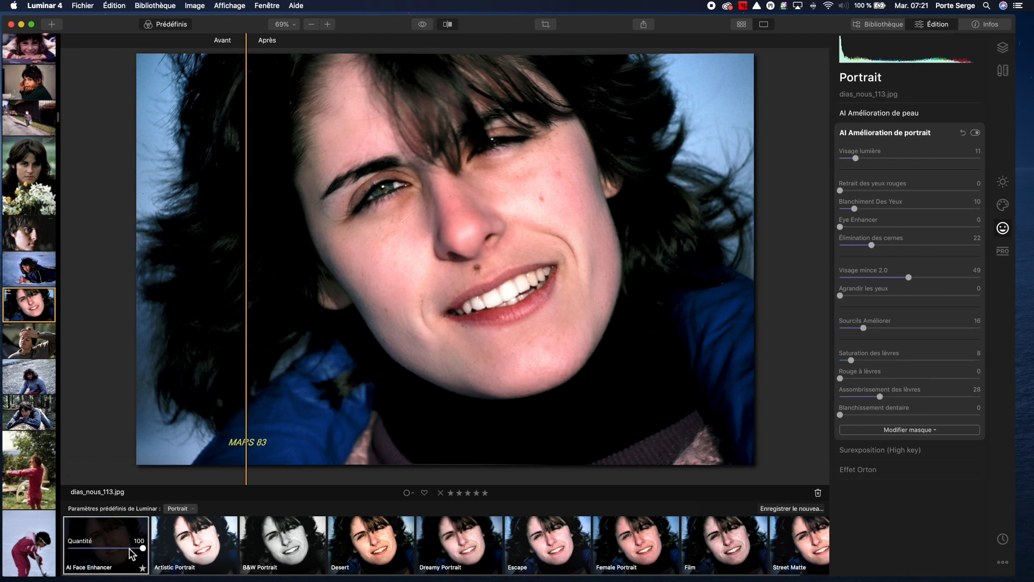
left_click(109, 548)
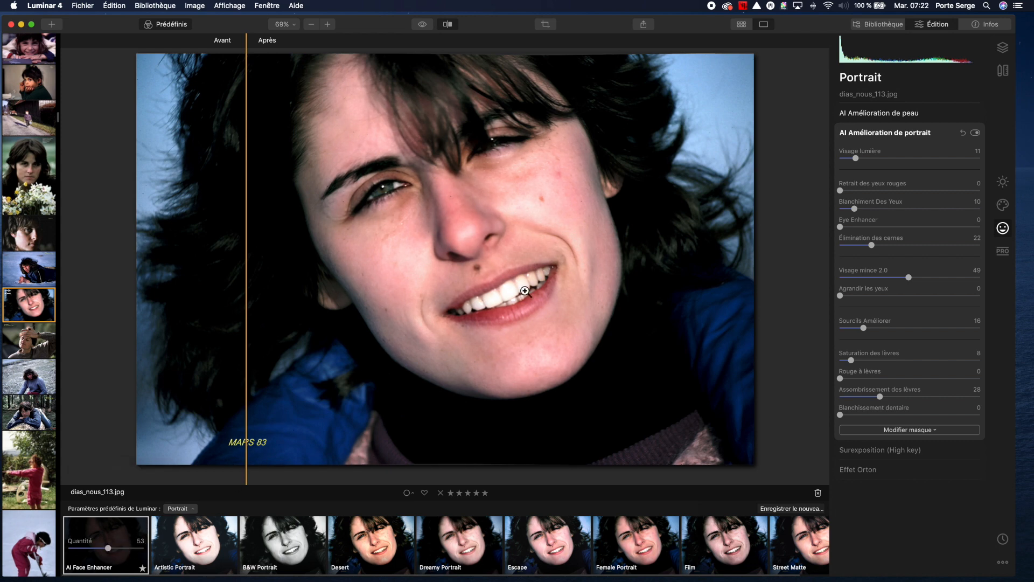
Set Visage mince 2.0 to 0, raise Eye Enhancer, and compare the portrait before and after.
left_click_drag(917, 277, 813, 280)
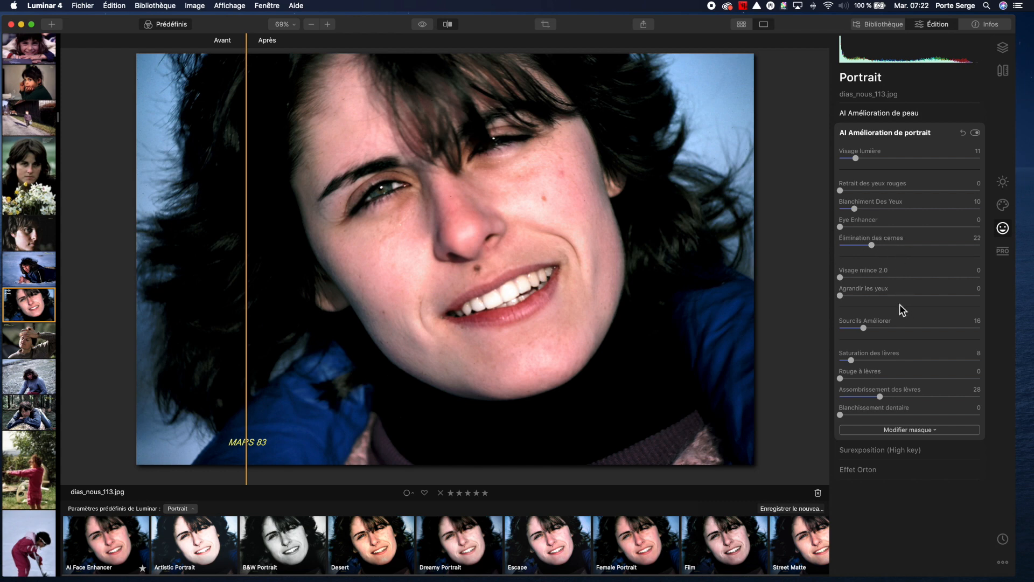
left_click(904, 226)
left_click_drag(248, 280, 260, 263)
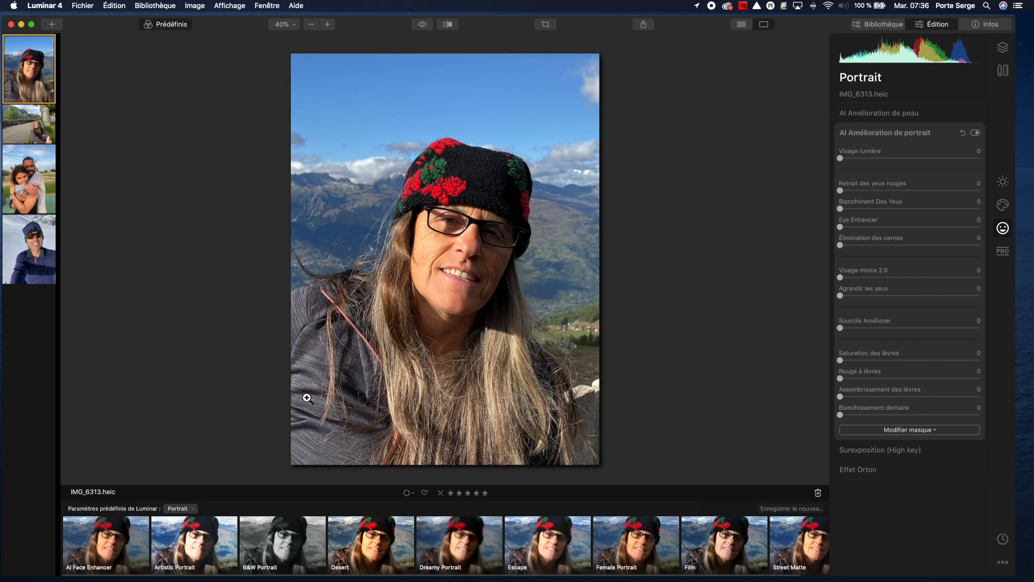
Apply the AI Face Enhancer preset to IMG_6313.heic at about half its Quantité, with Visage mince 2.0 set to 0.
left_click(117, 539)
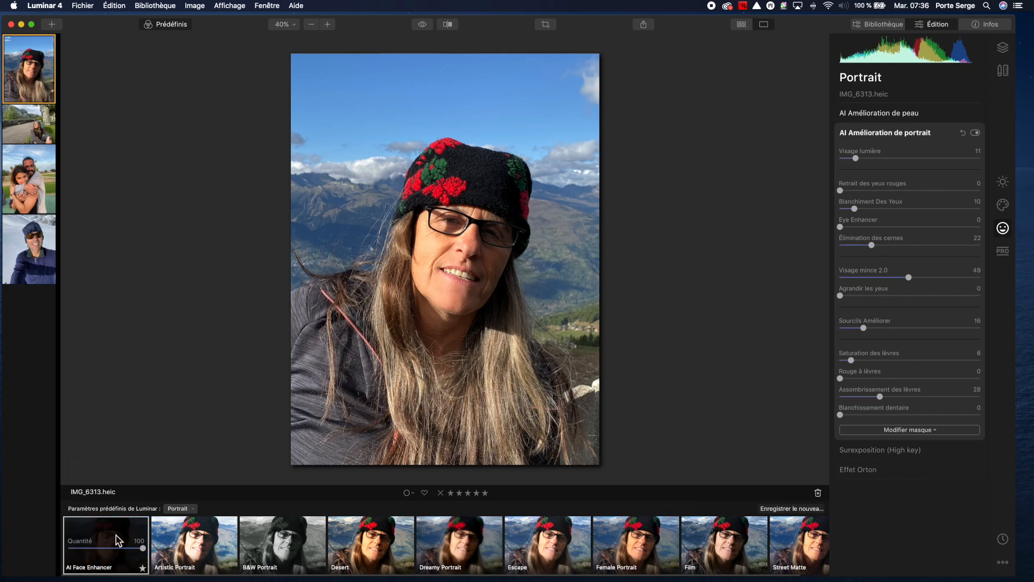
left_click(483, 267)
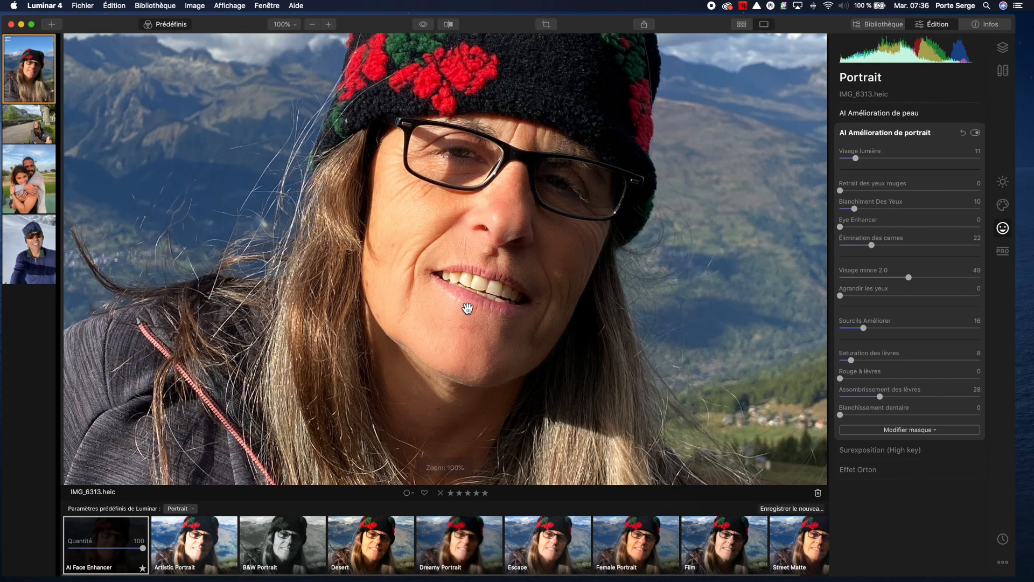
left_click(109, 549)
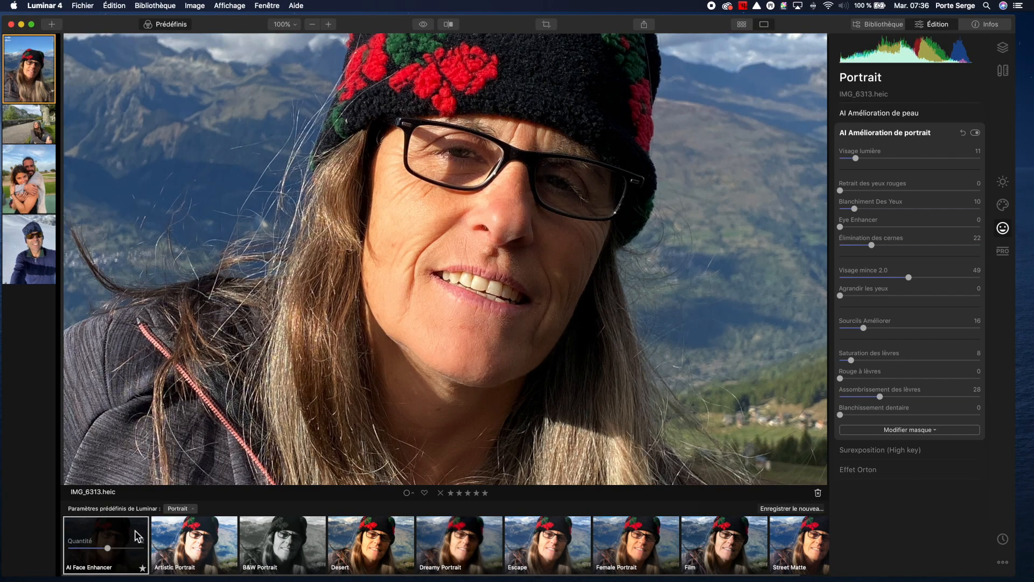
left_click_drag(908, 277, 840, 278)
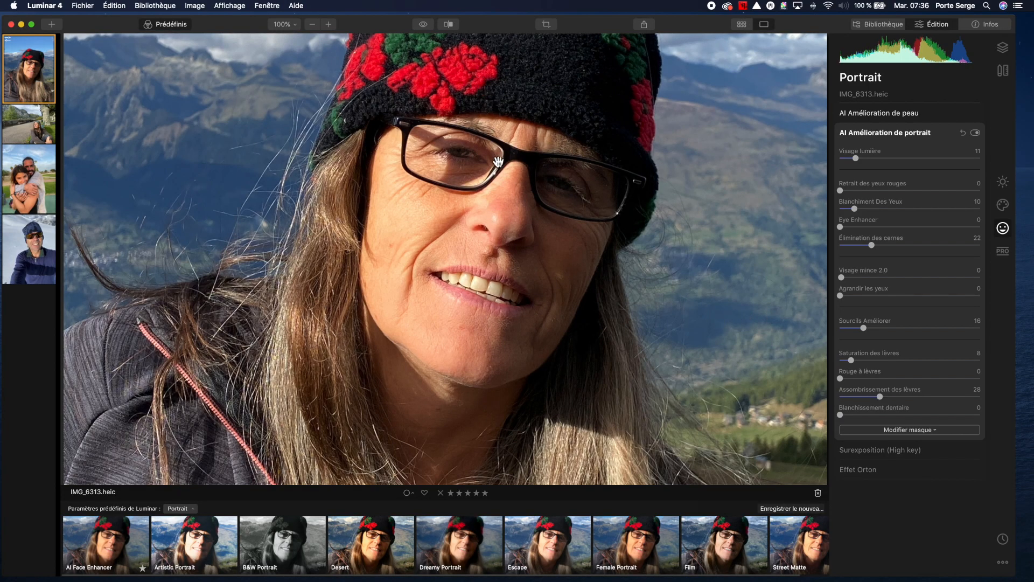
Compare IMG_6313.heic before and after with the split view, both close up on the face and at full-image size.
left_click(448, 25)
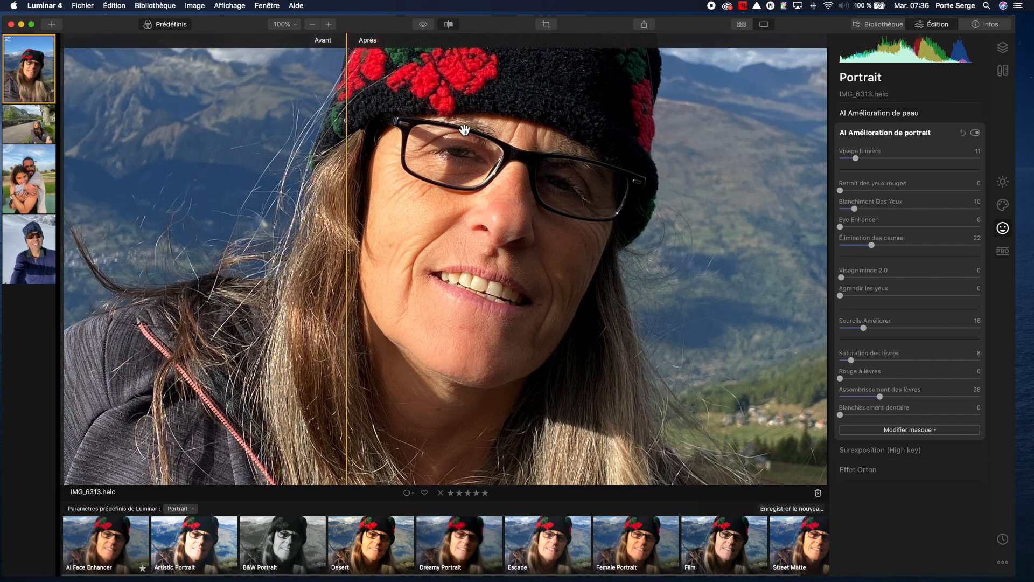
left_click_drag(347, 229, 319, 214)
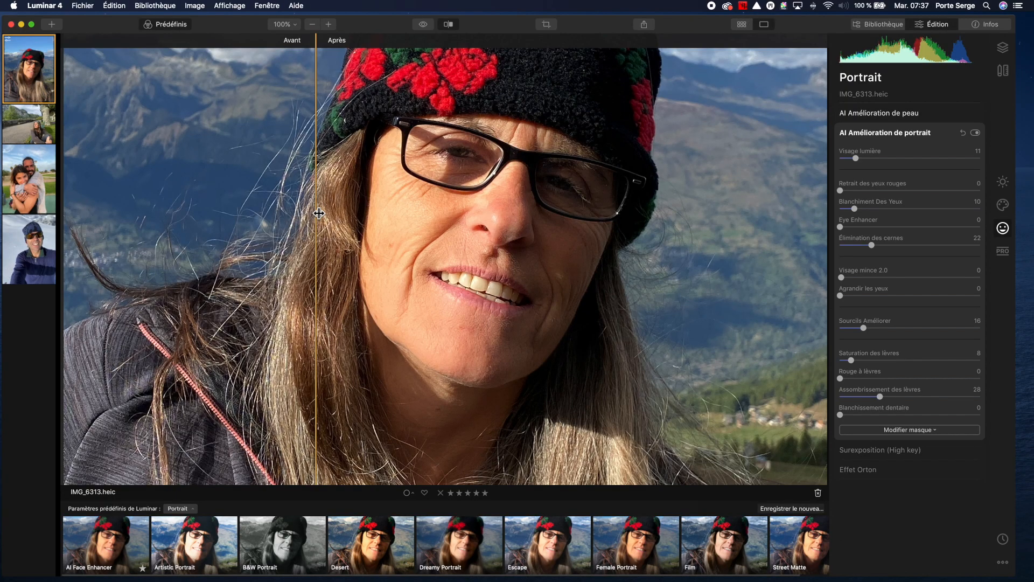
left_click(452, 225)
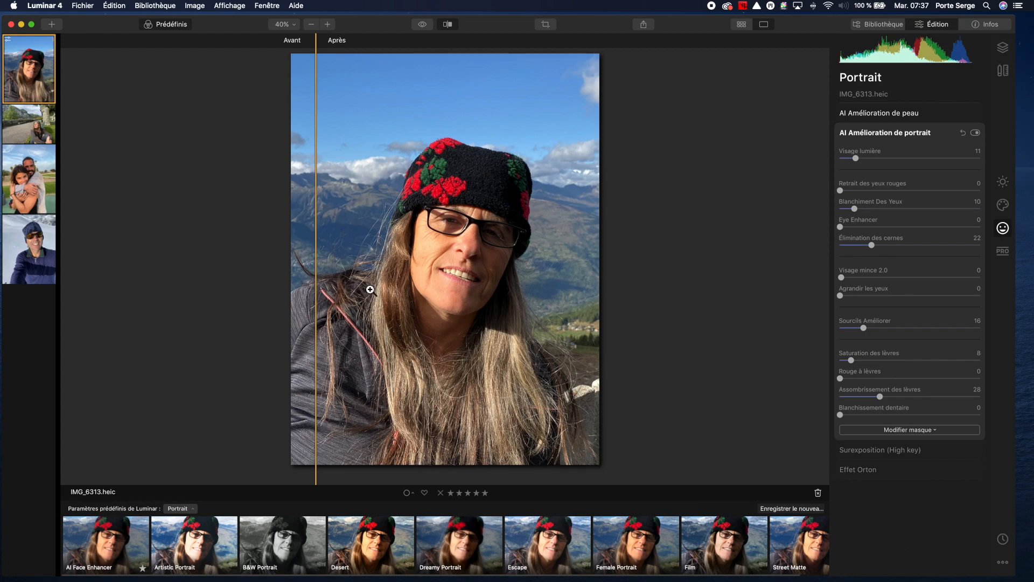
left_click_drag(318, 275, 563, 279)
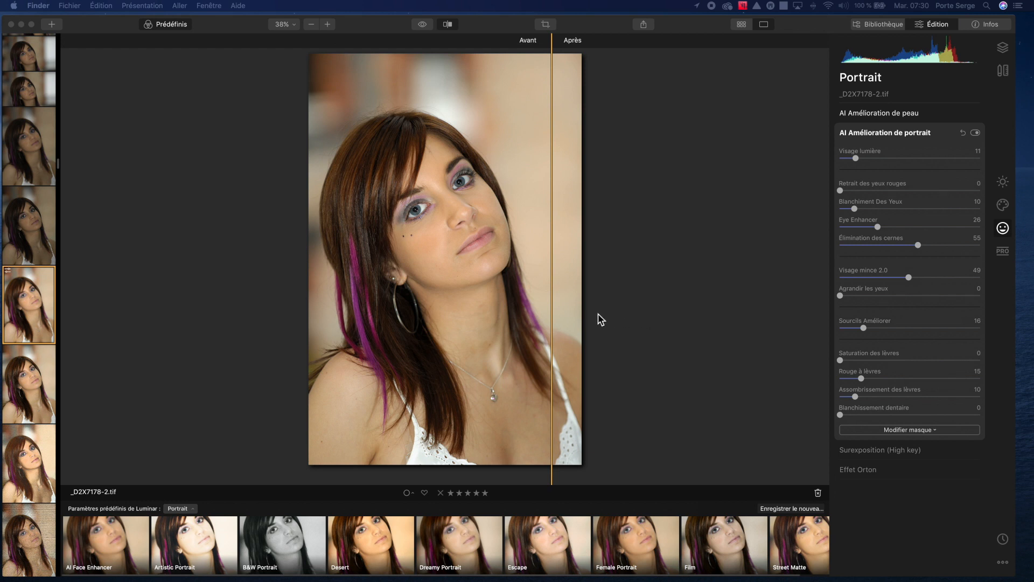
Examine the retouched portrait _D2X7178-2.tif by sweeping the before/after split across the whole image and at 100% zoom.
left_click(614, 292)
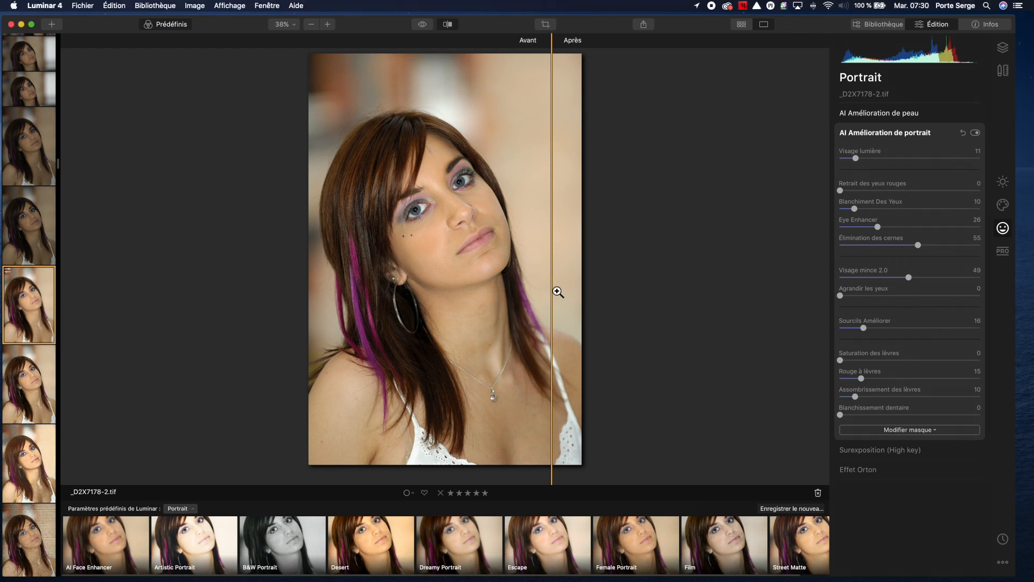
left_click_drag(555, 293, 329, 278)
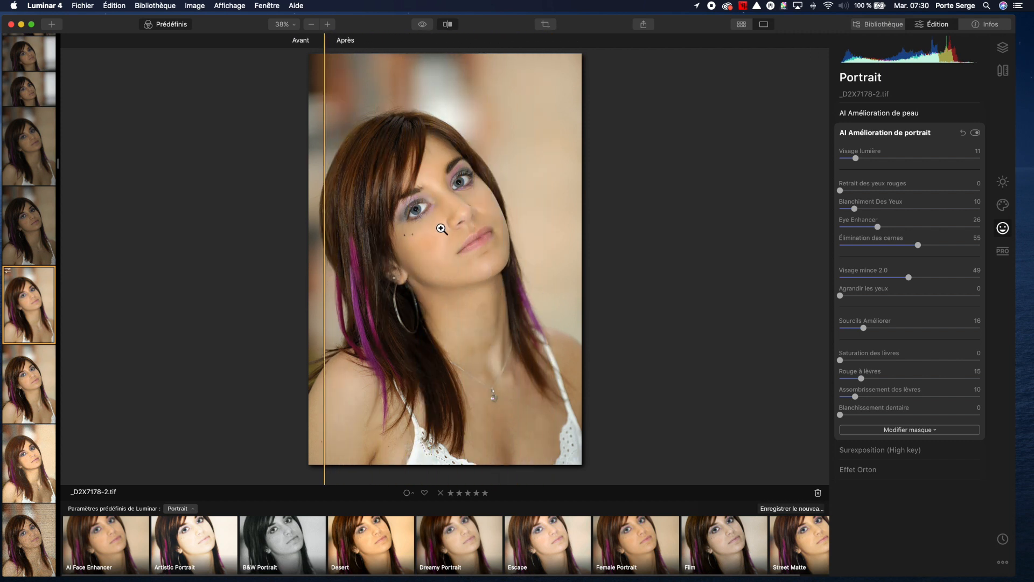
double_click(443, 232)
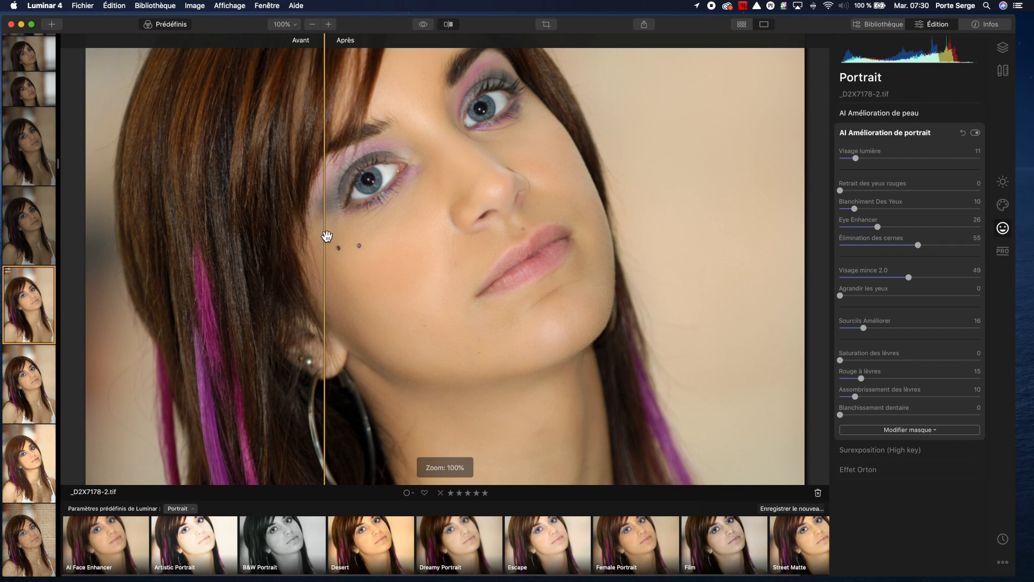
left_click_drag(328, 234, 182, 219)
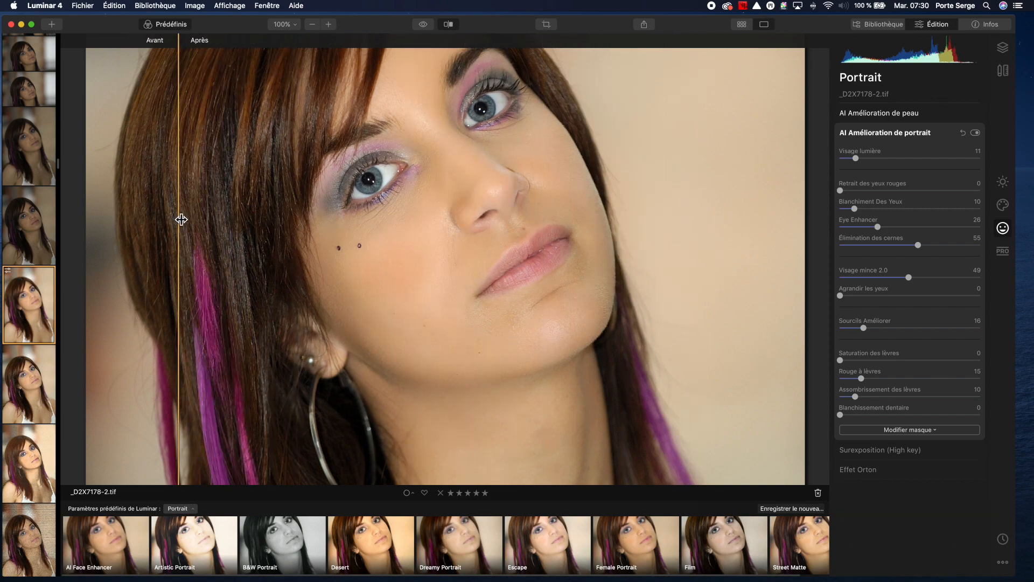
left_click(510, 224)
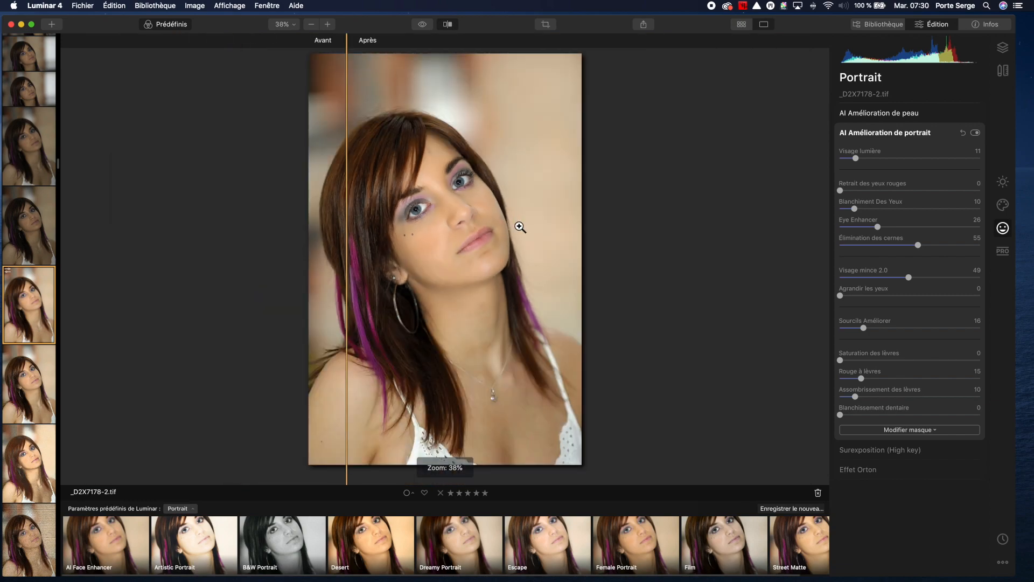